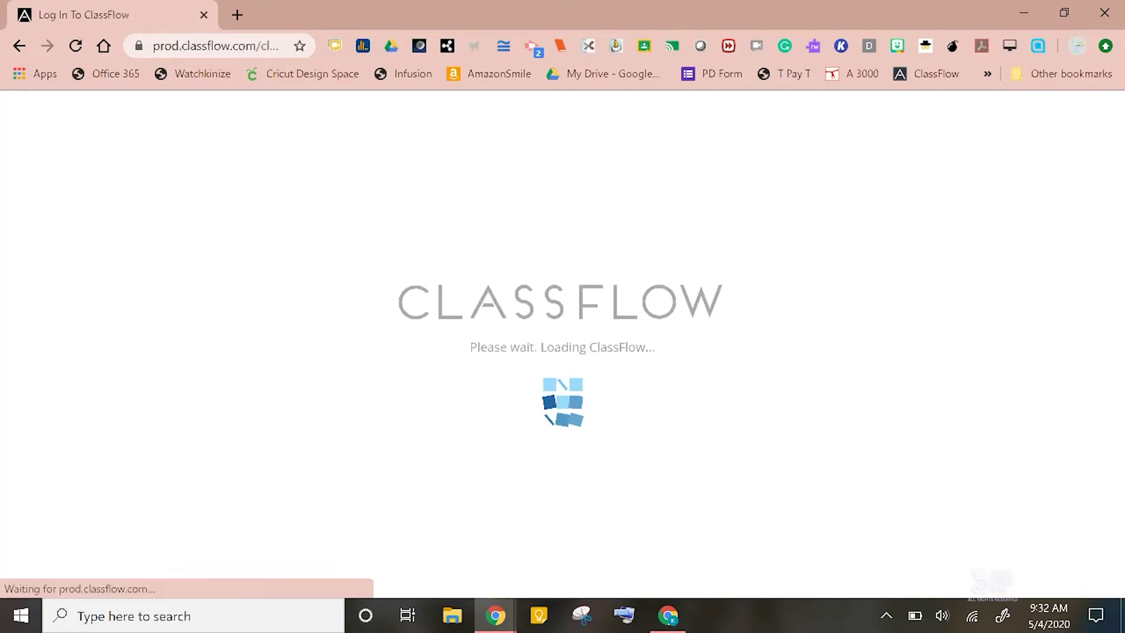
Log in to the teacher account, go to Classes, and view the options for adding a class
scroll(558, 344, down, 2)
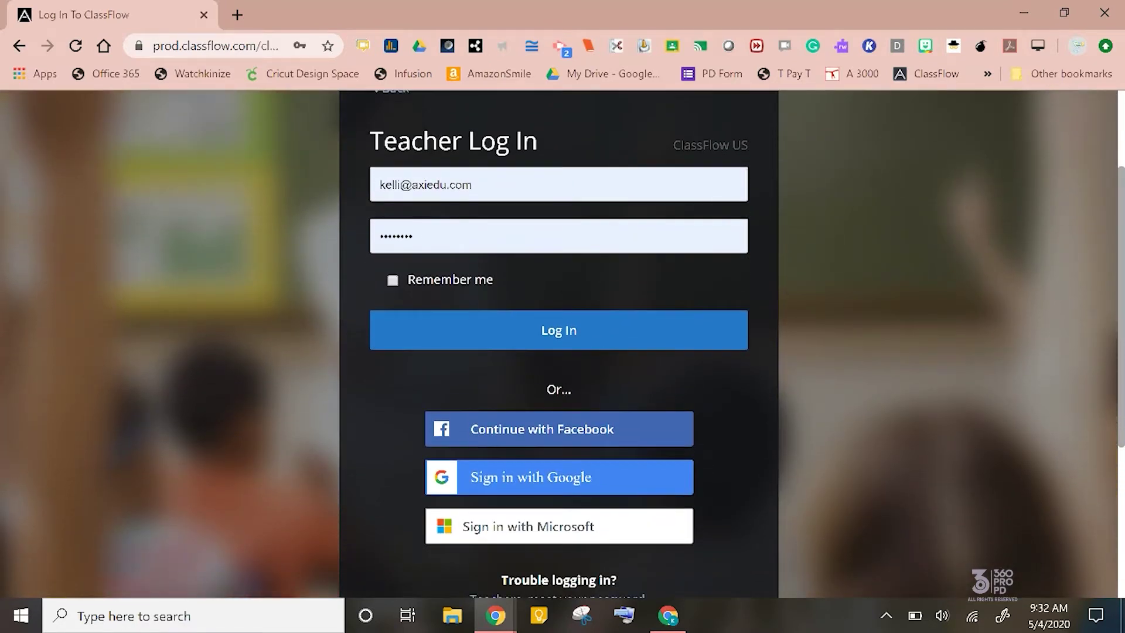
click(580, 330)
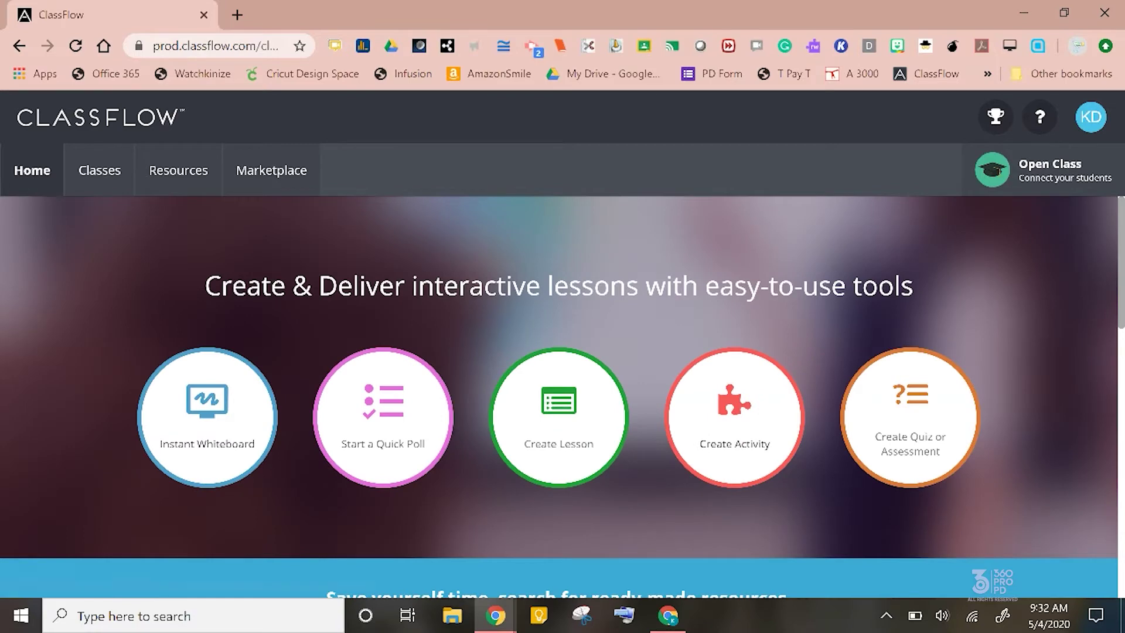
click(99, 170)
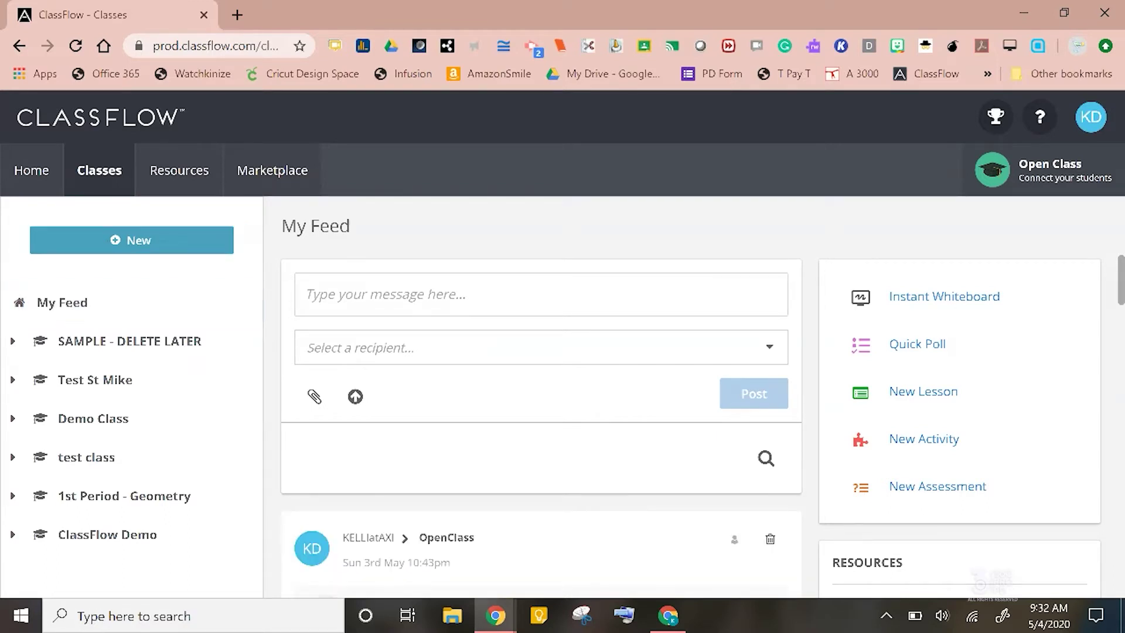
click(169, 245)
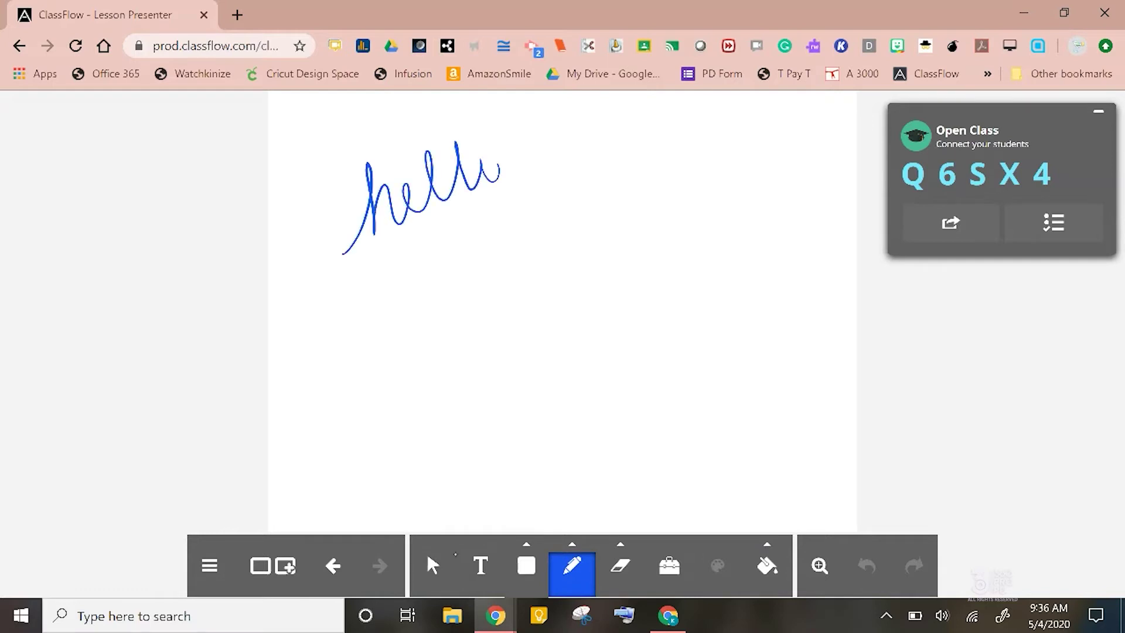
Finish handwriting 'hello!' and add a text box and a grey square to the page
drag(513, 110, 509, 134)
click(481, 565)
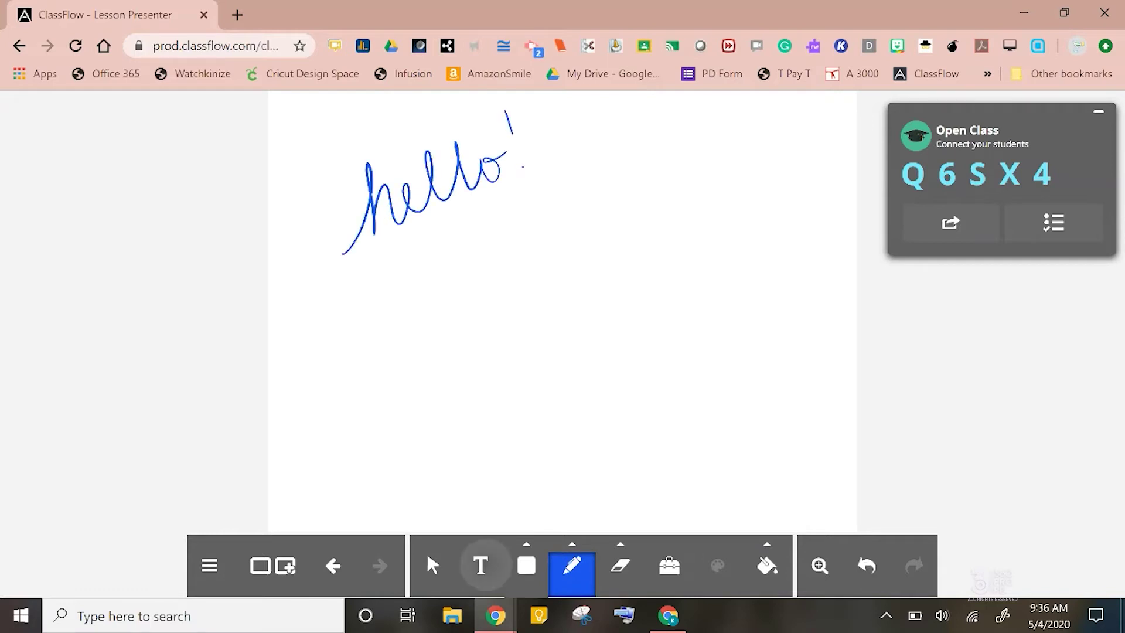
click(526, 565)
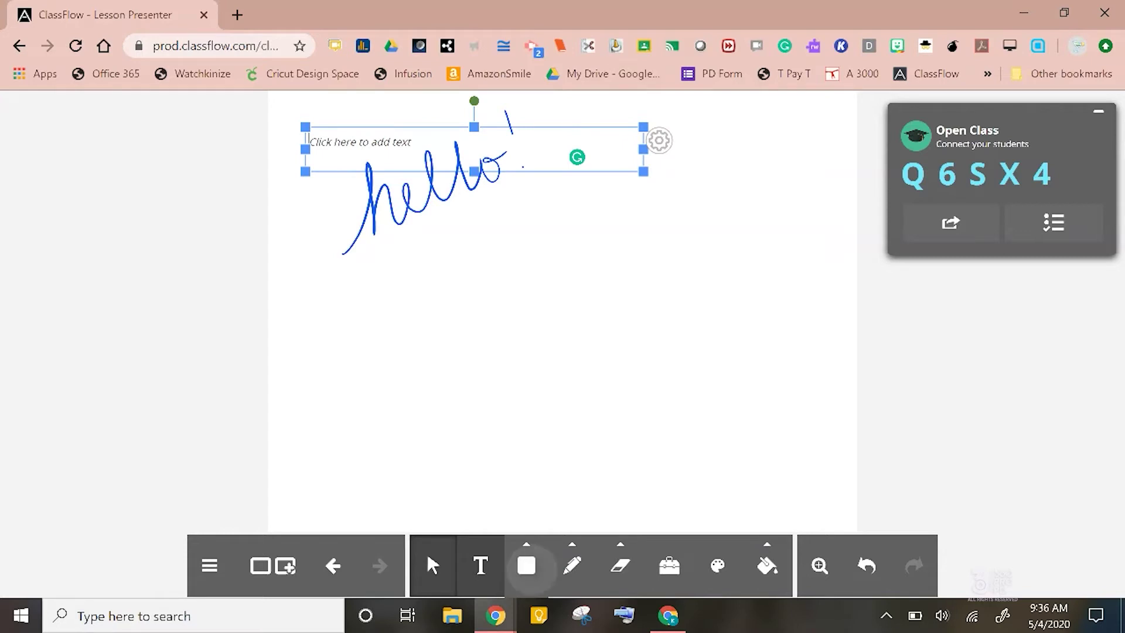
click(526, 565)
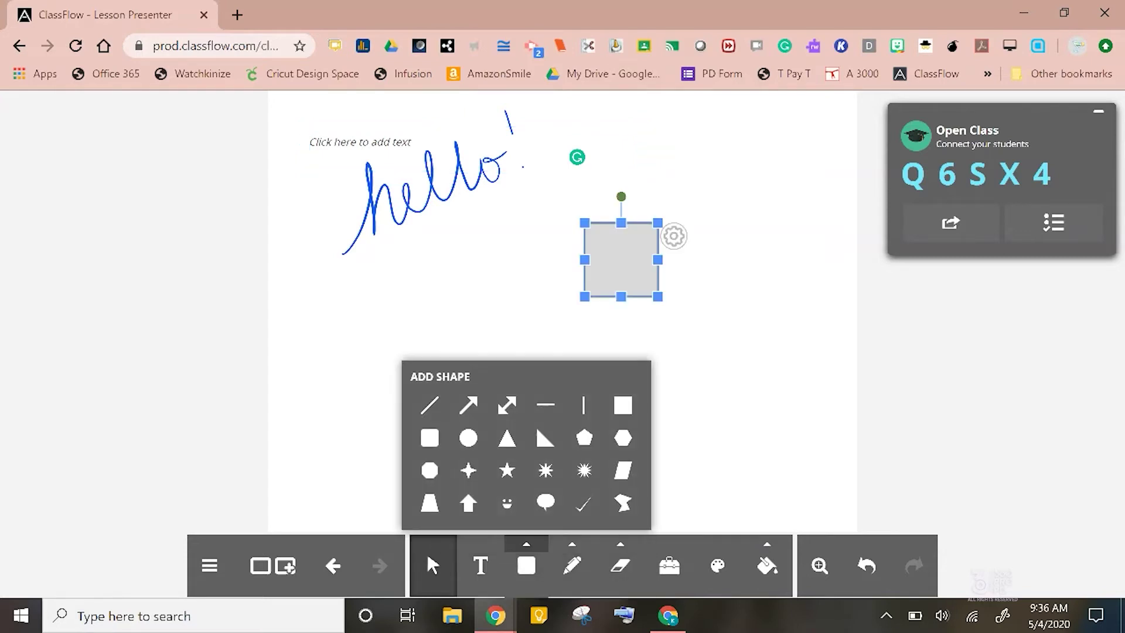
Apply a screen shade from the extra tools, show page thumbnails, and enlarge the students' join address
click(669, 565)
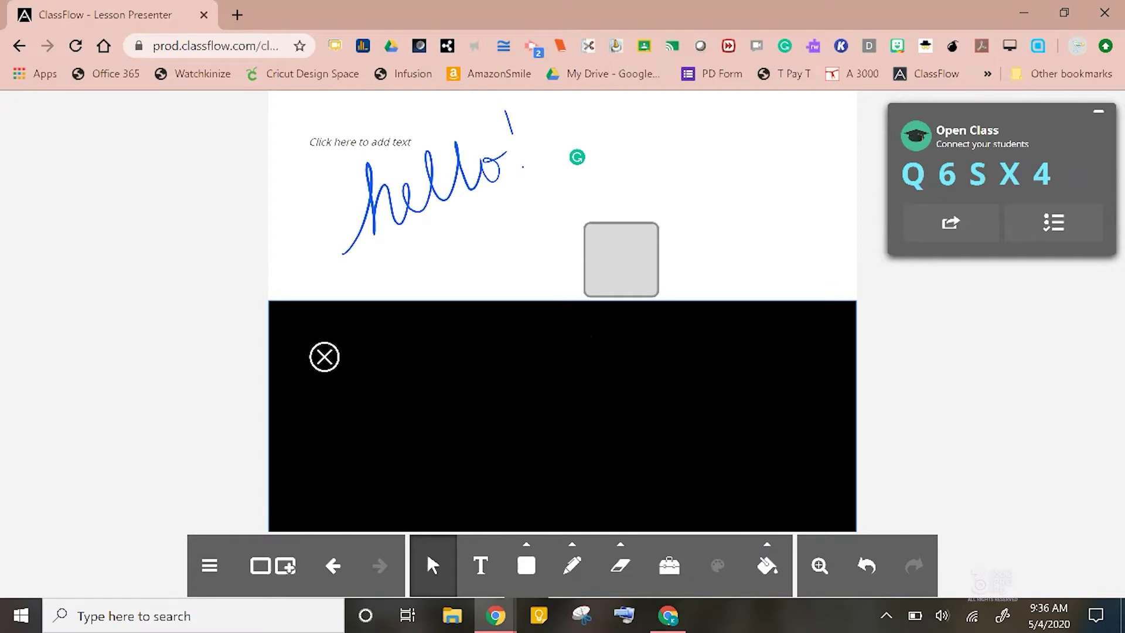
click(273, 565)
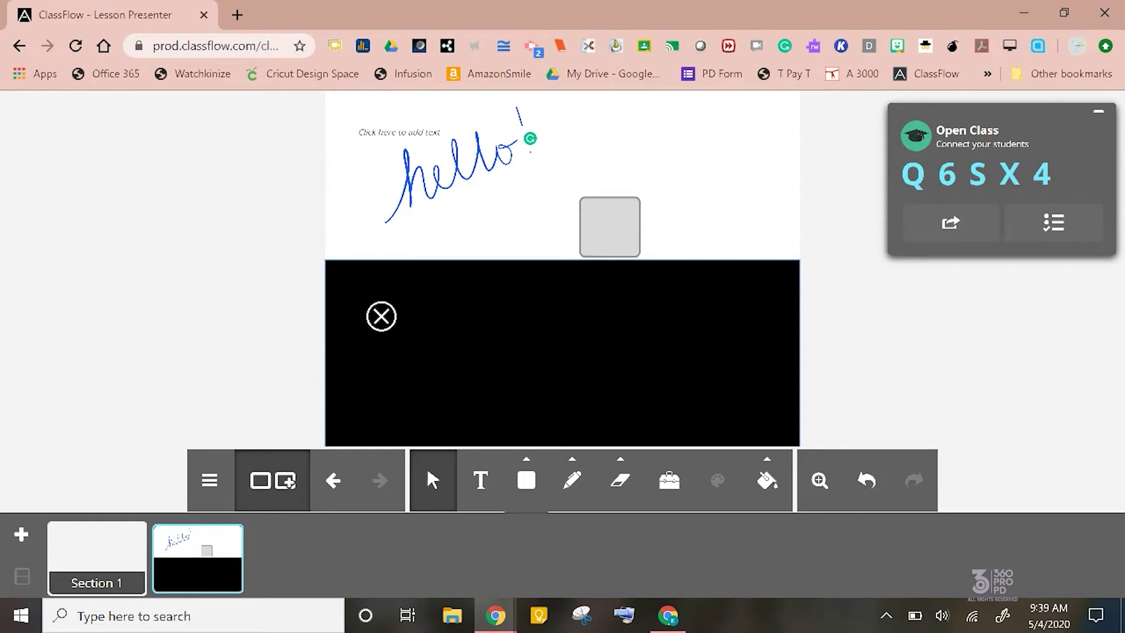
click(966, 151)
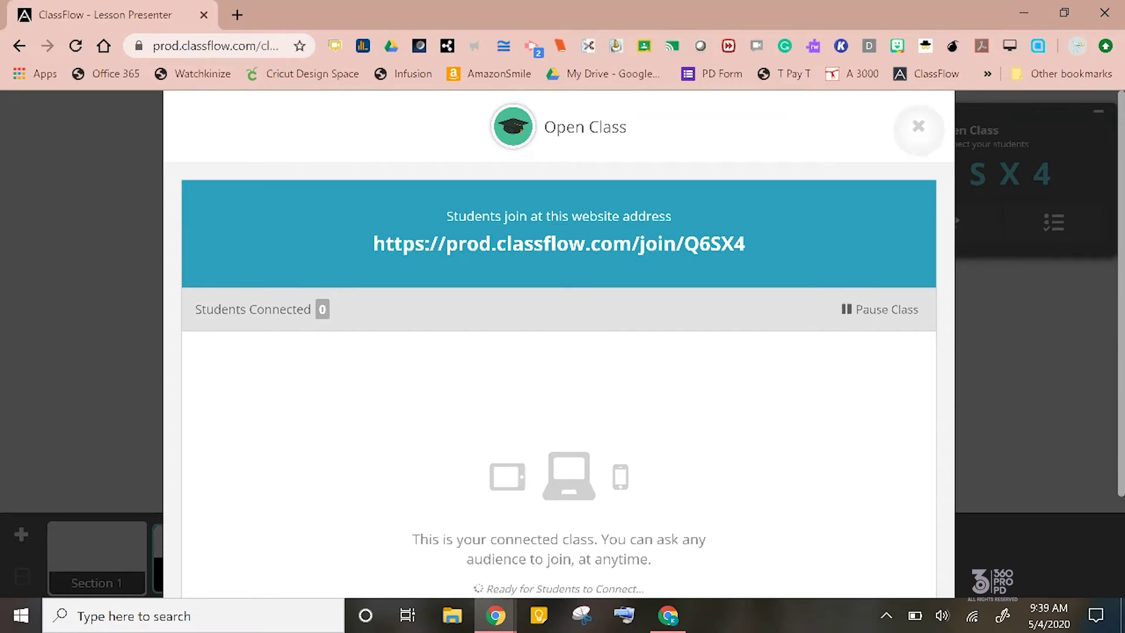
Close the join details and add a new blank third page to the lesson
click(918, 127)
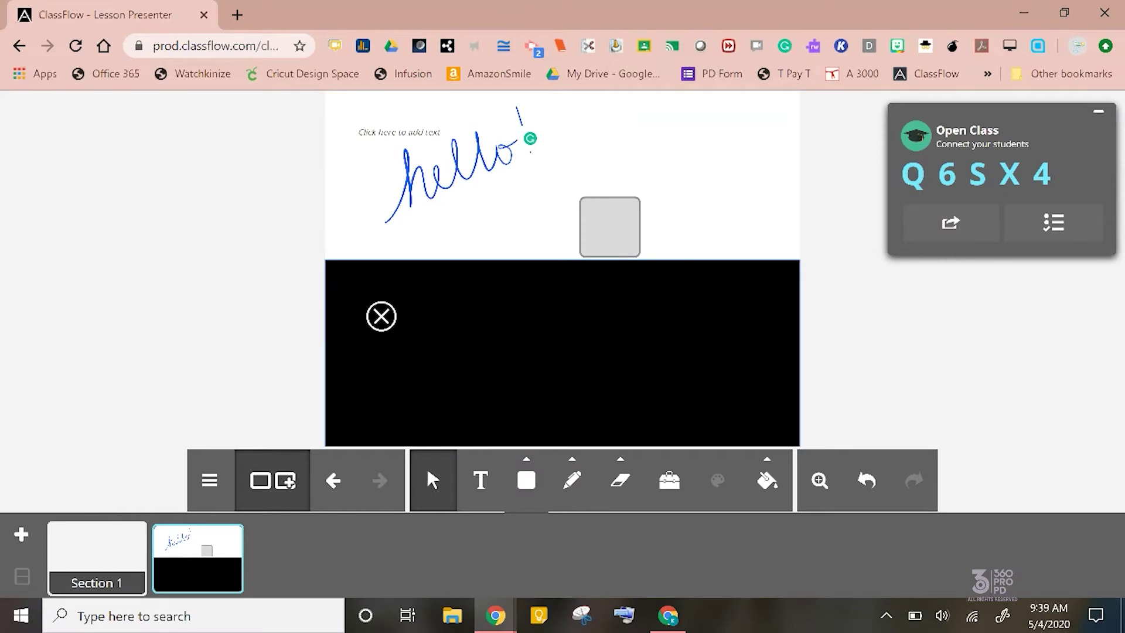
click(284, 480)
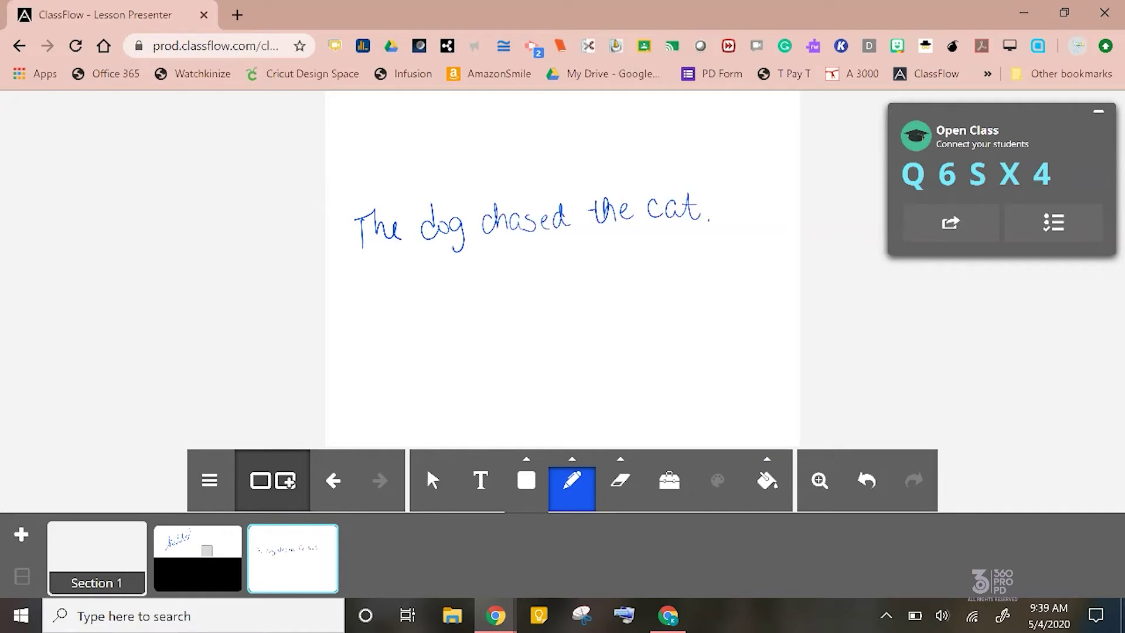
Switch the pen to red and write labels A, B, C, D above The, dog, chased, cat
click(572, 481)
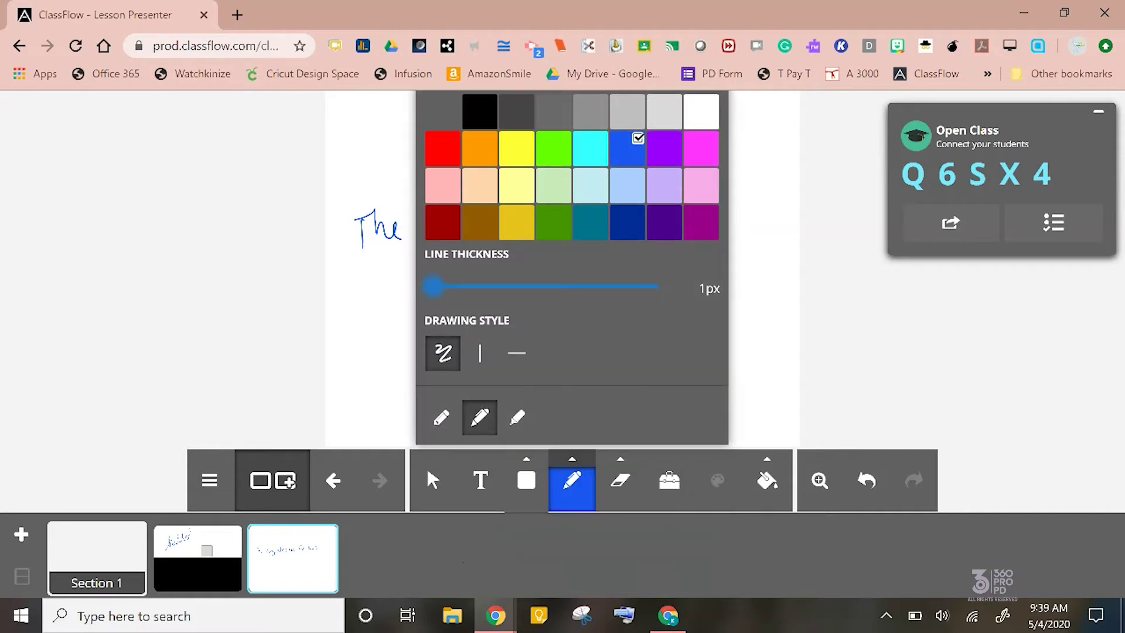
click(442, 149)
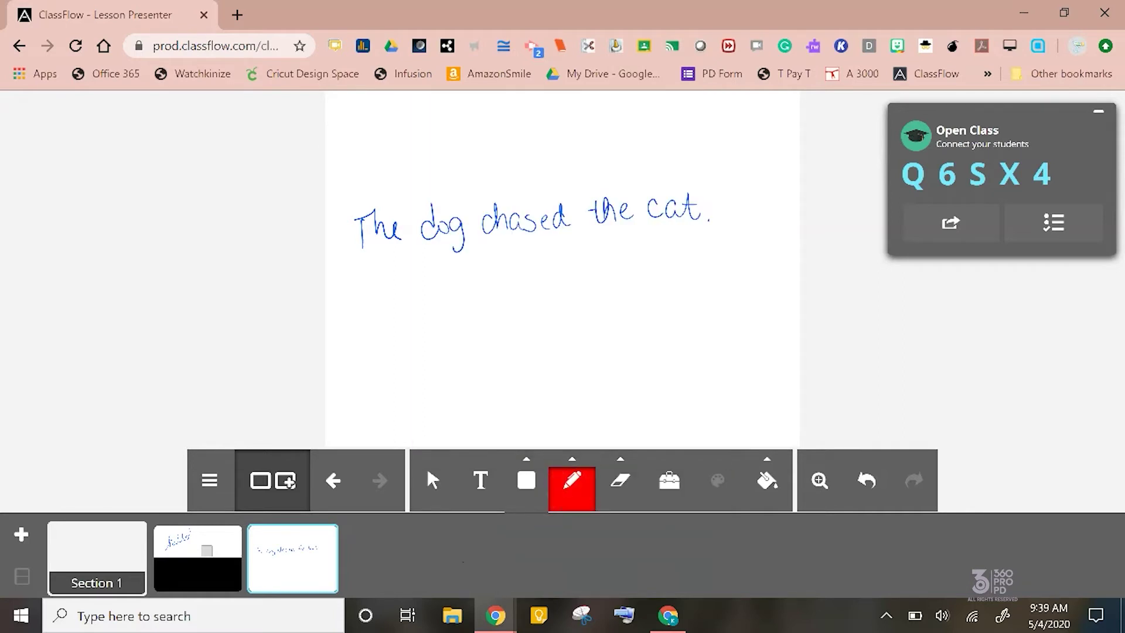
mouse_move(364, 188)
mouse_down()
mouse_move(374, 145)
mouse_move(385, 184)
mouse_up()
drag(363, 168, 439, 184)
mouse_move(436, 153)
mouse_down()
mouse_move(451, 160)
mouse_move(440, 183)
mouse_up()
drag(526, 157, 531, 183)
drag(666, 153, 668, 178)
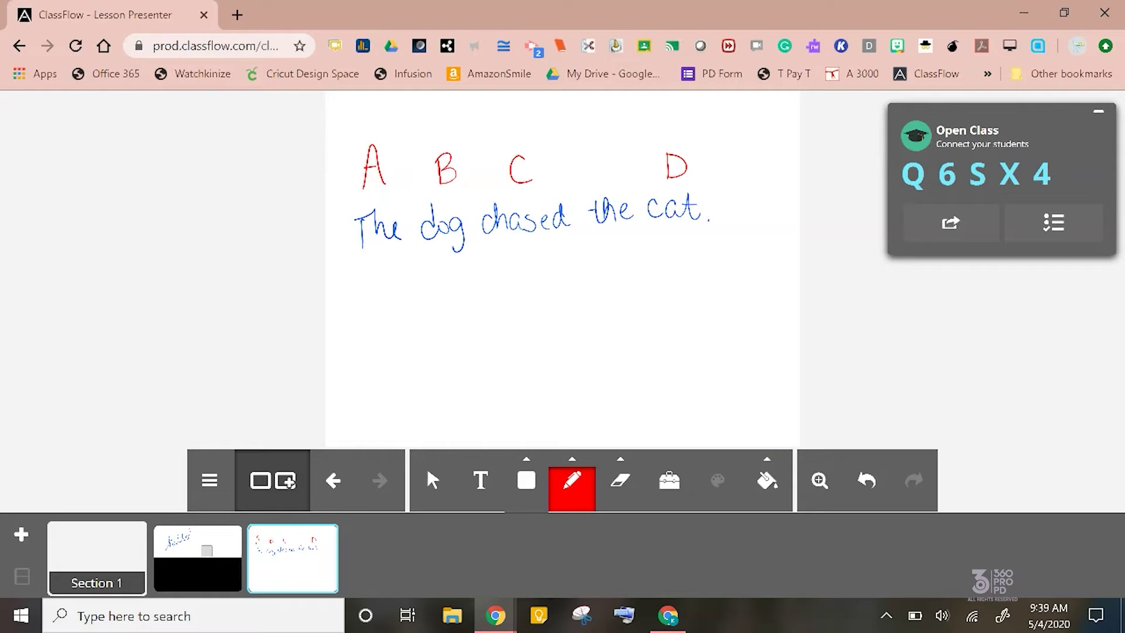
Write a red 'verb?' below the sentence with a zigzag underline, then view the quick poll types
mouse_move(591, 338)
mouse_down()
mouse_move(601, 371)
mouse_move(606, 332)
mouse_up()
mouse_move(620, 350)
mouse_down()
mouse_move(628, 362)
mouse_move(648, 324)
mouse_up()
mouse_move(652, 308)
mouse_down()
mouse_move(656, 350)
mouse_move(679, 321)
mouse_up()
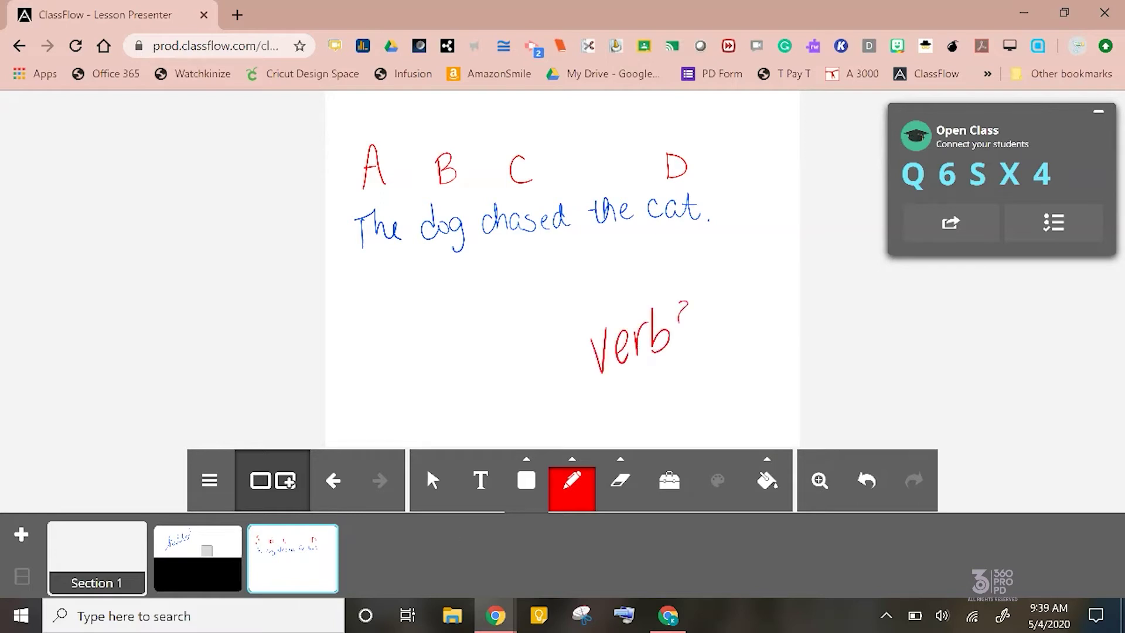
drag(620, 387, 666, 404)
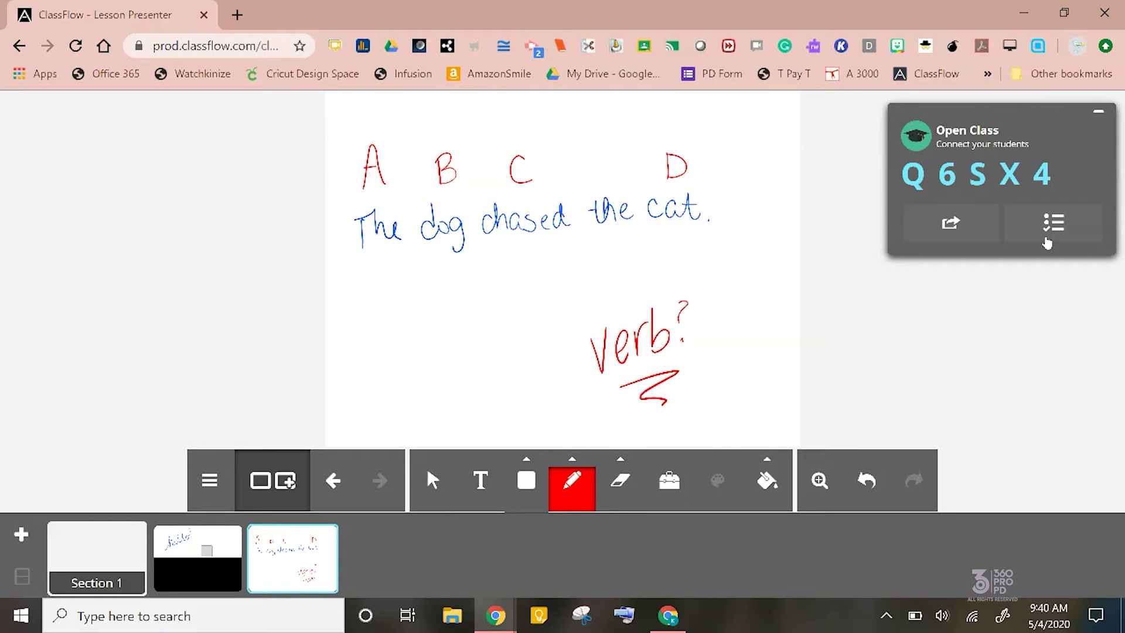
click(1047, 242)
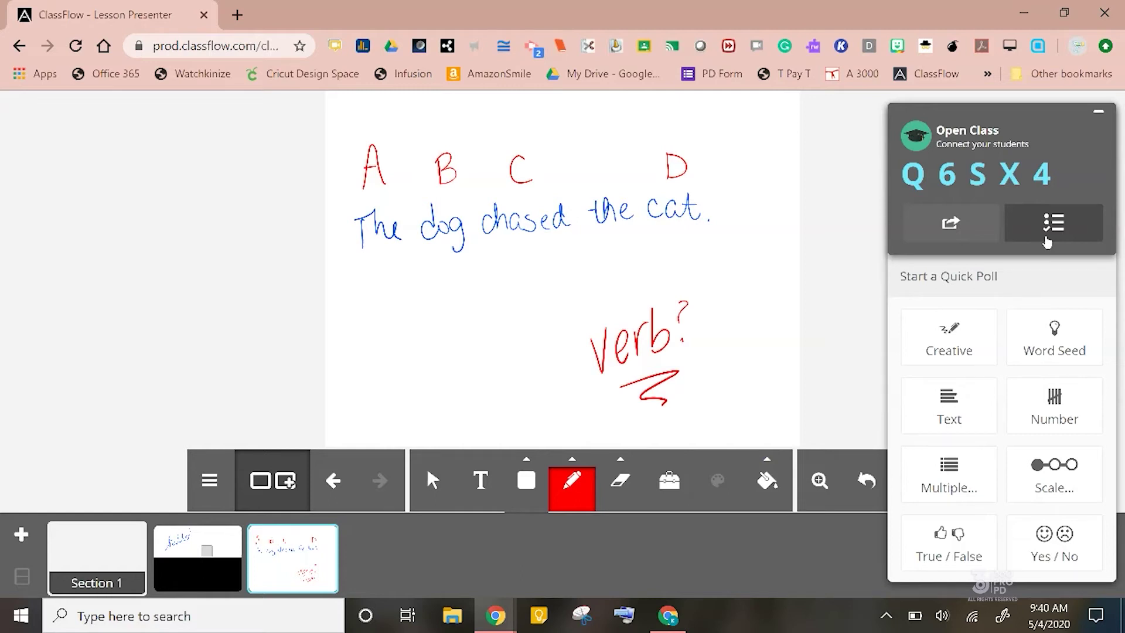
Launch a multiple-choice quick poll with options A–D, then hide the page thumbnails
click(948, 474)
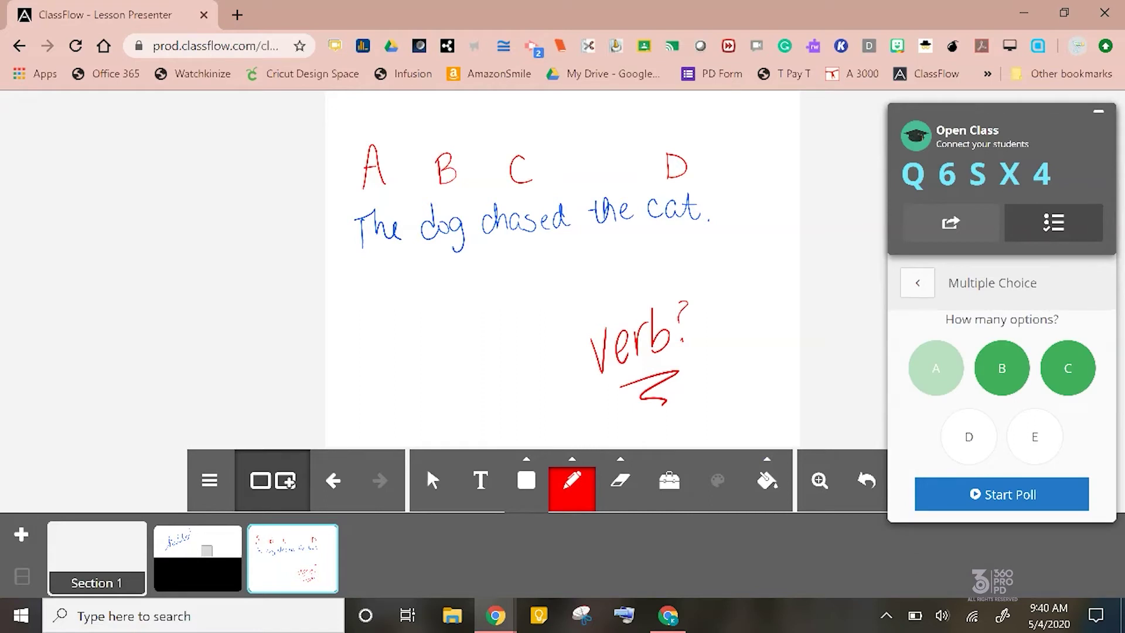
click(969, 436)
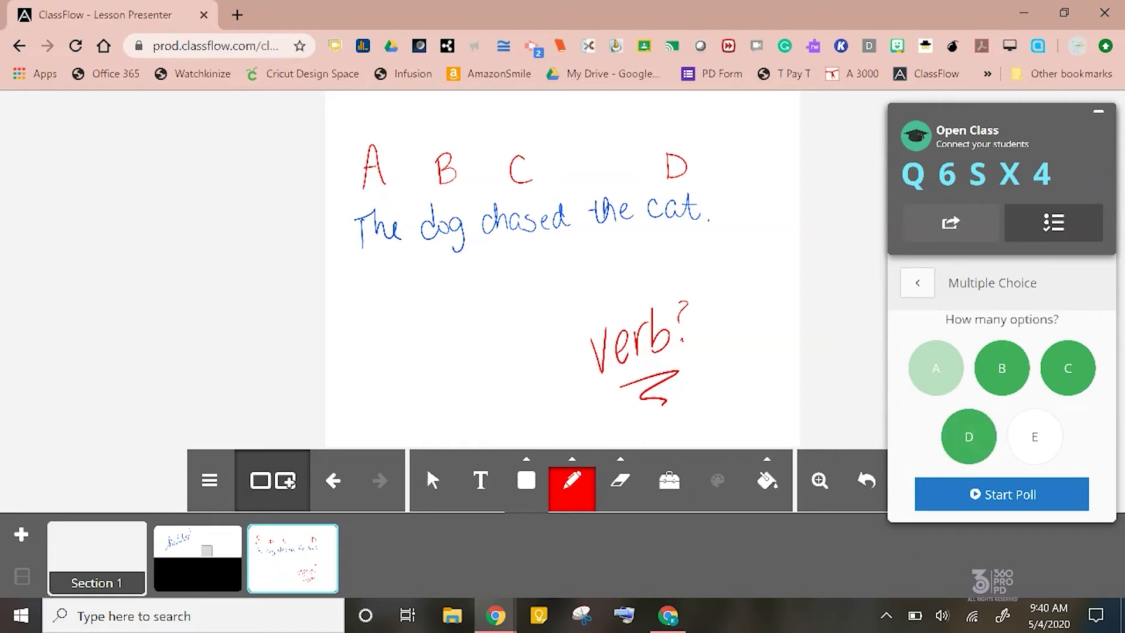
click(1001, 494)
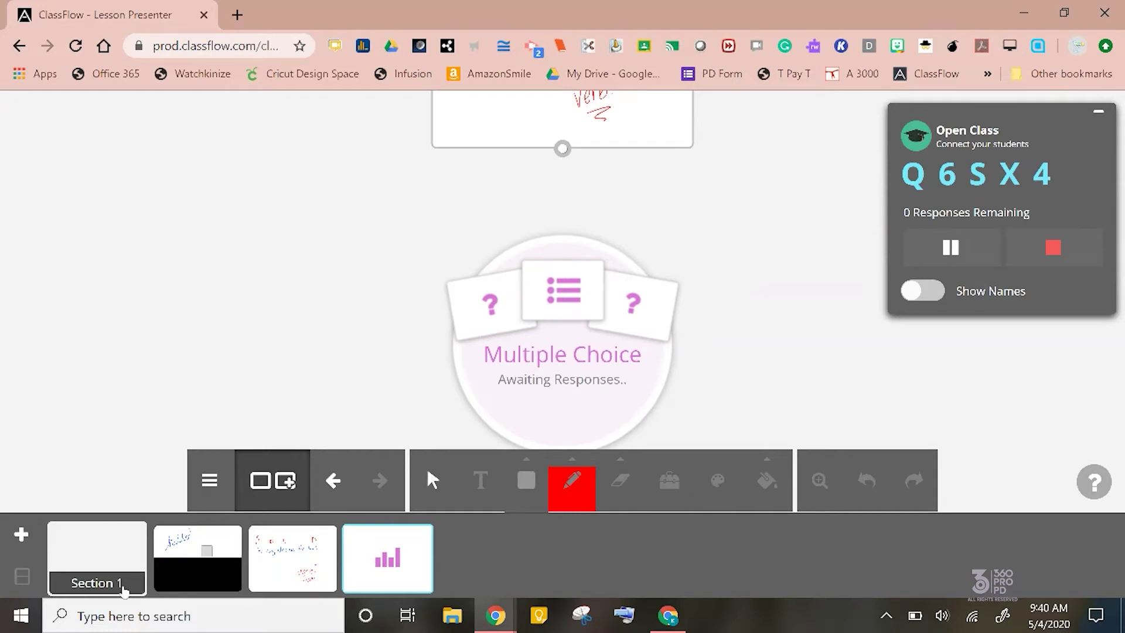
click(288, 484)
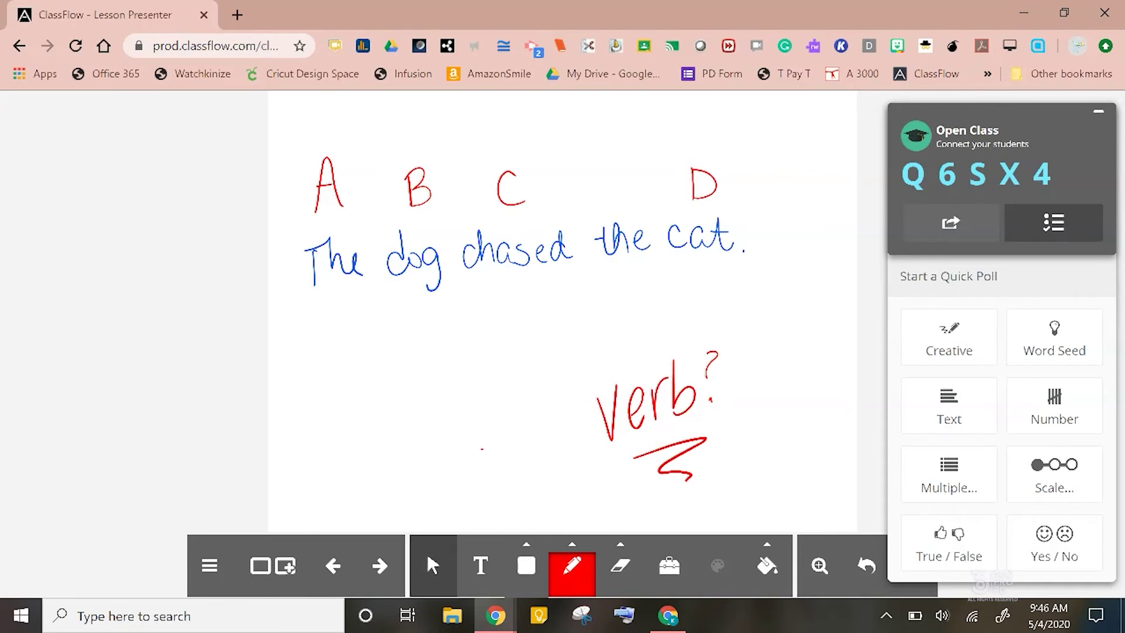
Exit the lesson presenter, answering the save-changes prompt, and start a new activity
click(209, 566)
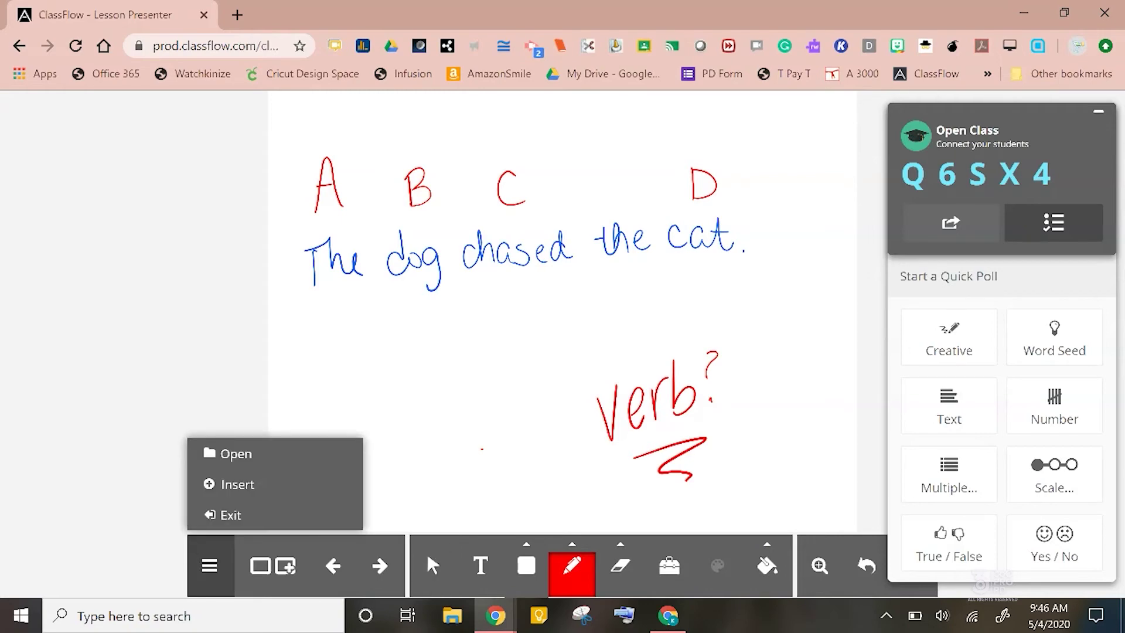
click(226, 515)
key(Return)
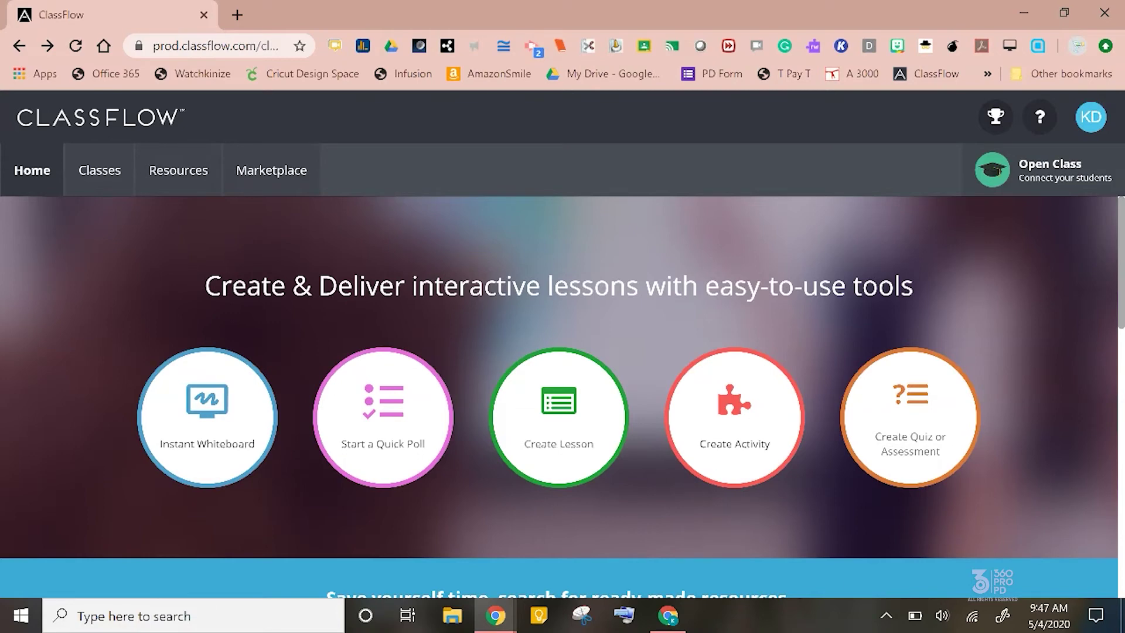
click(736, 430)
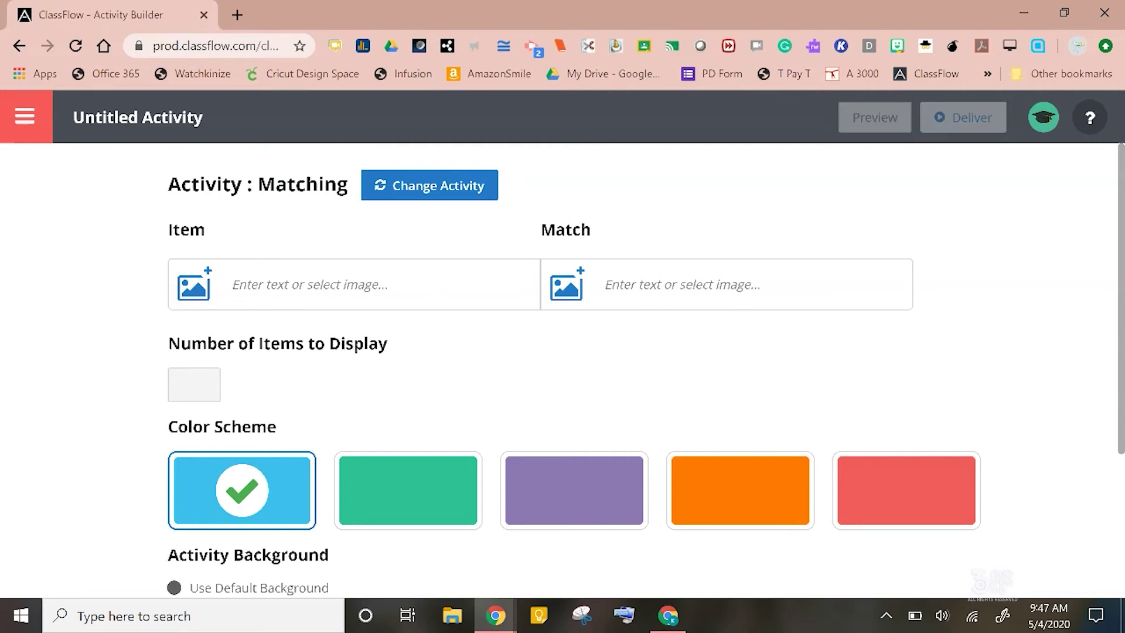
Browse the available activity types, then close the chooser to return to the Categorize builder
click(463, 185)
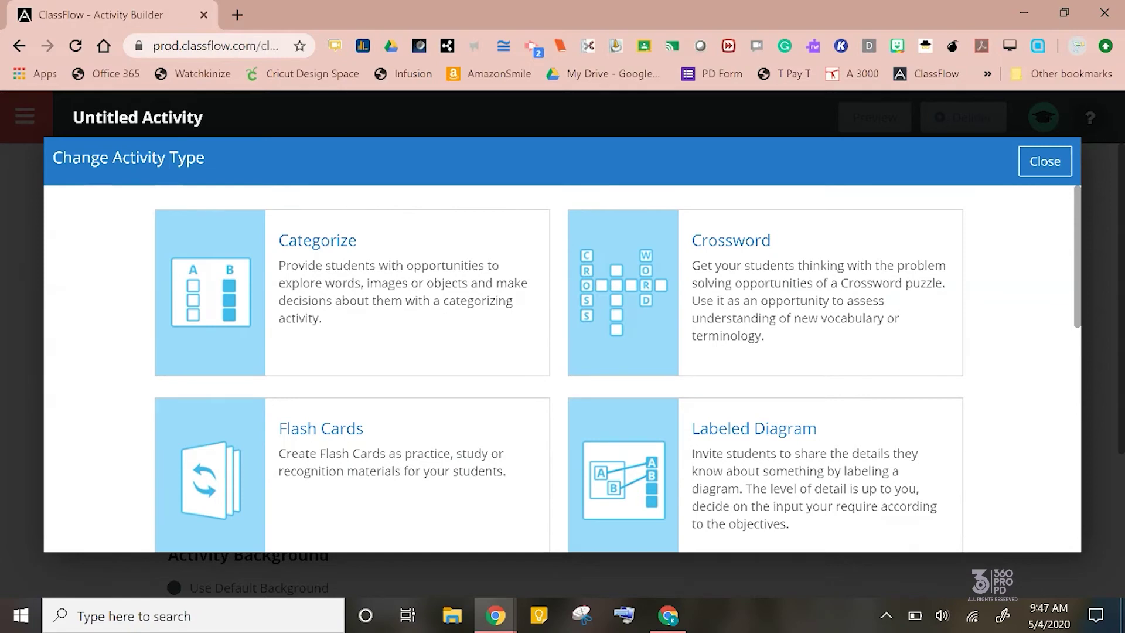
scroll(562, 368, down, 2)
scroll(618, 367, down, 3)
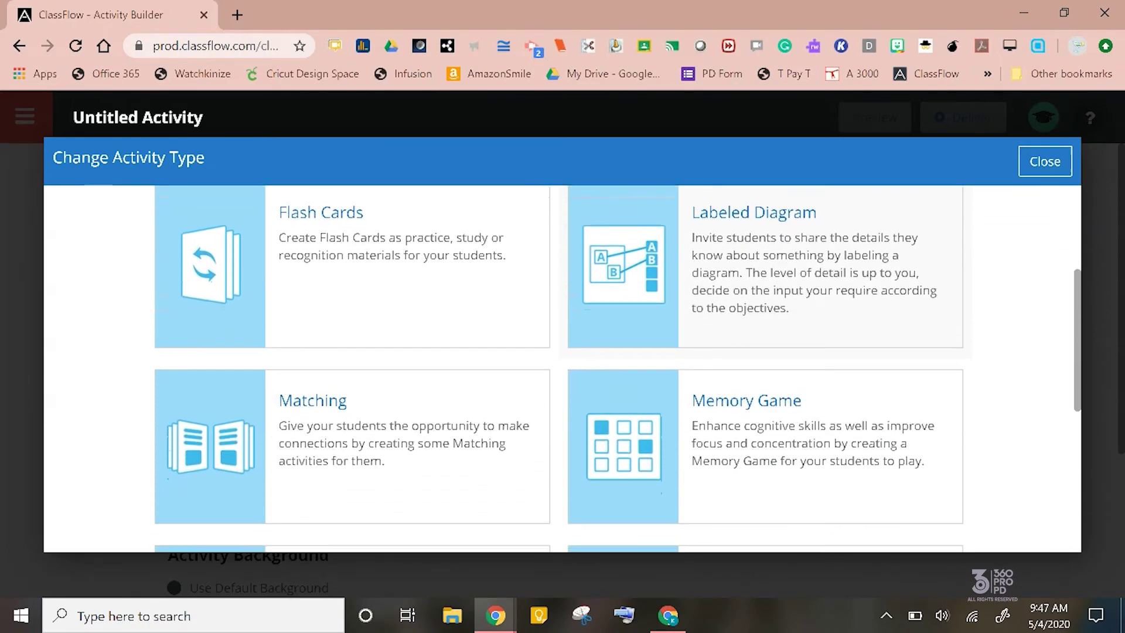
scroll(761, 368, down, 3)
scroll(762, 367, down, 2)
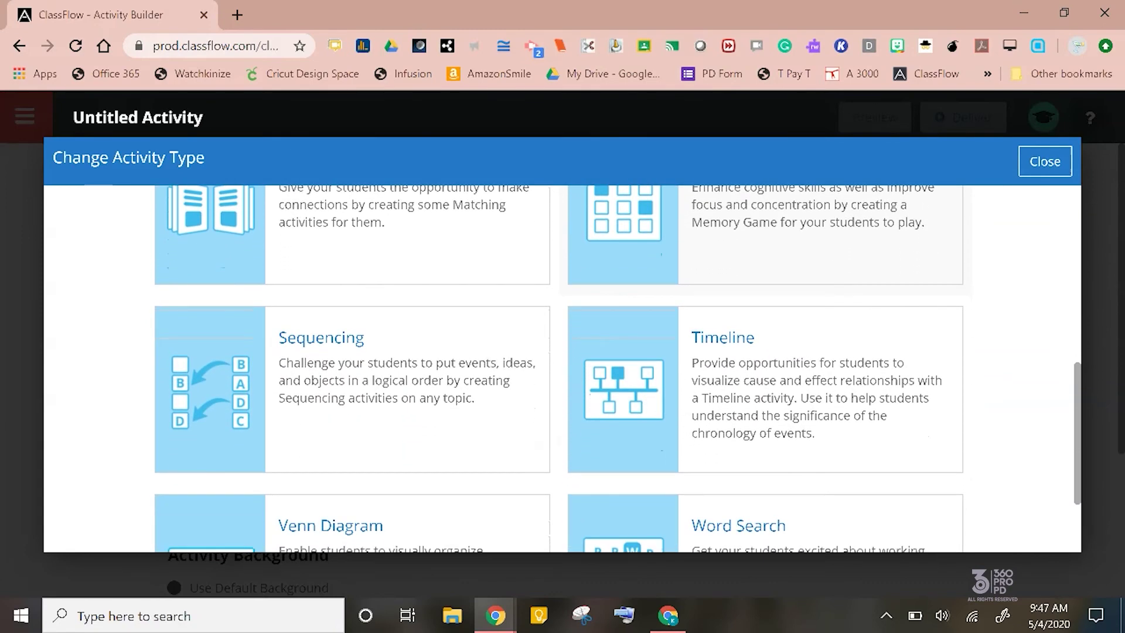
scroll(762, 368, down, 2)
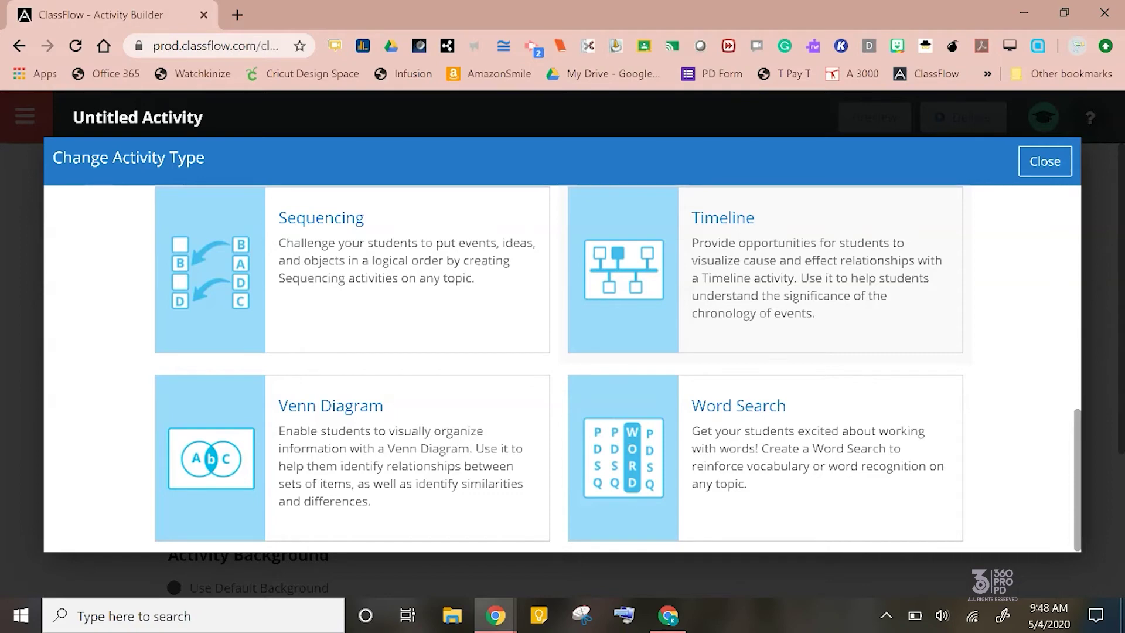
scroll(559, 368, up, 7)
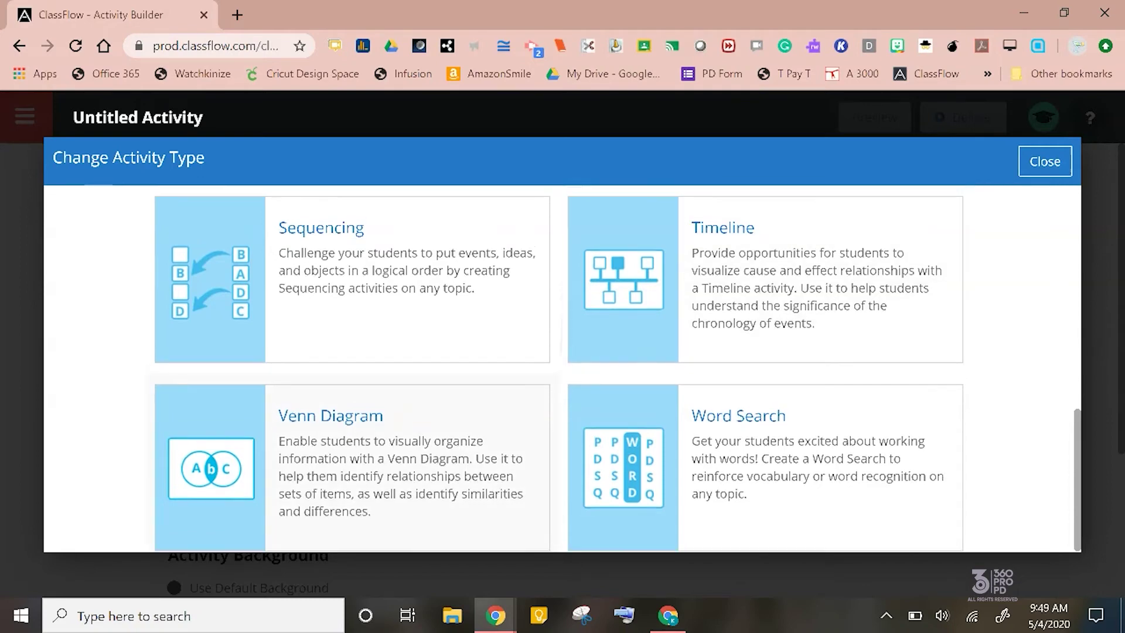
scroll(559, 368, up, 3)
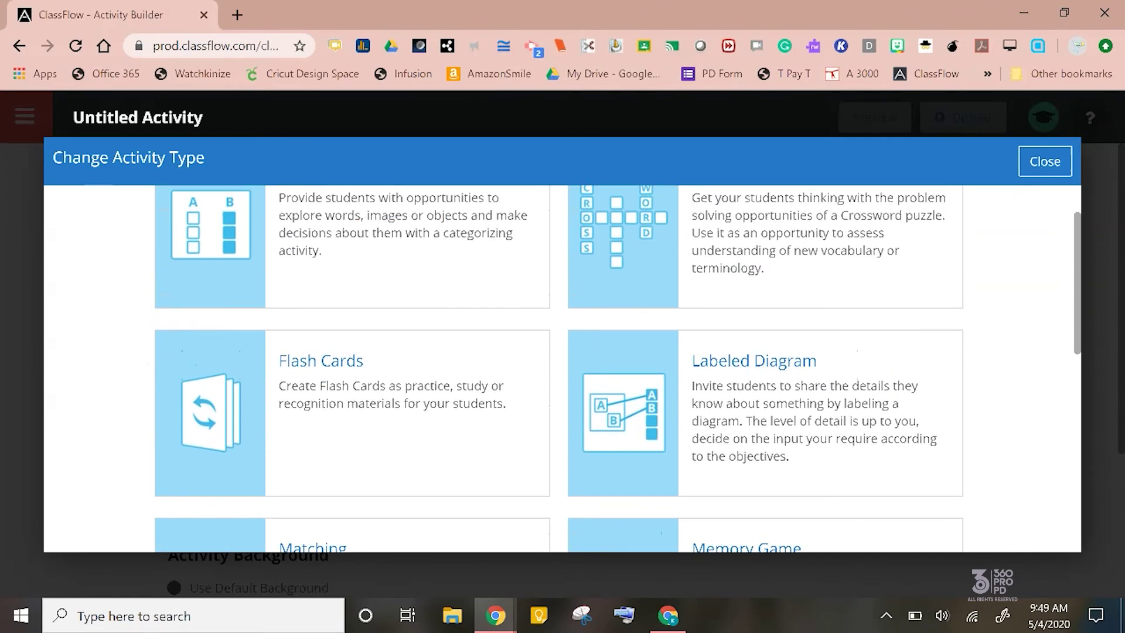
key(Escape)
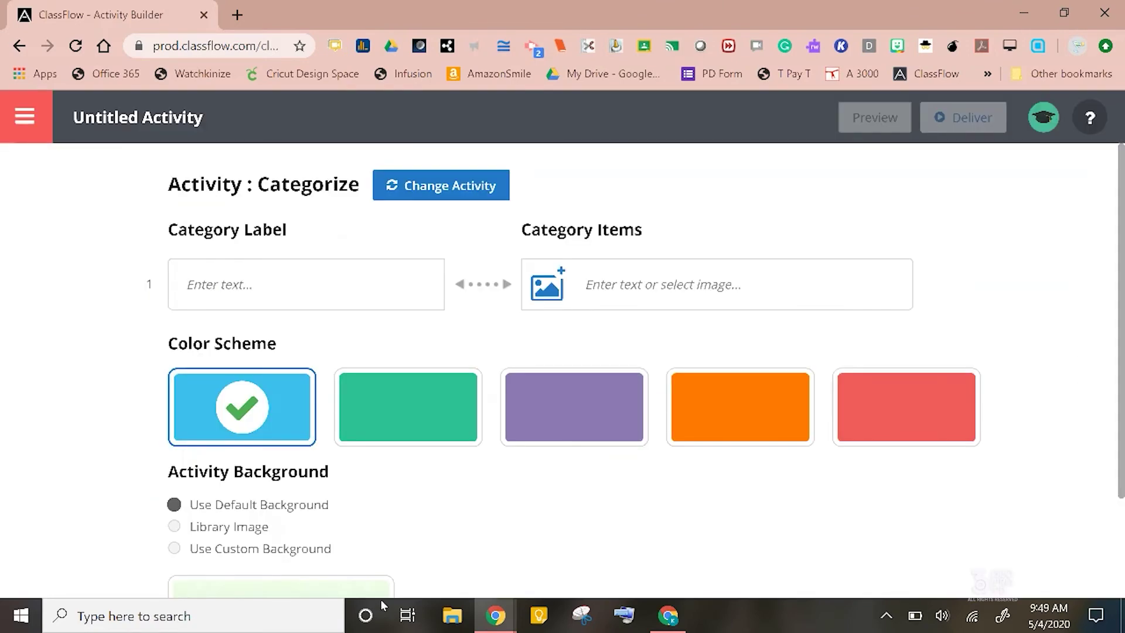
Create the Adjectives category with the items big, shiny and yellow
click(324, 289)
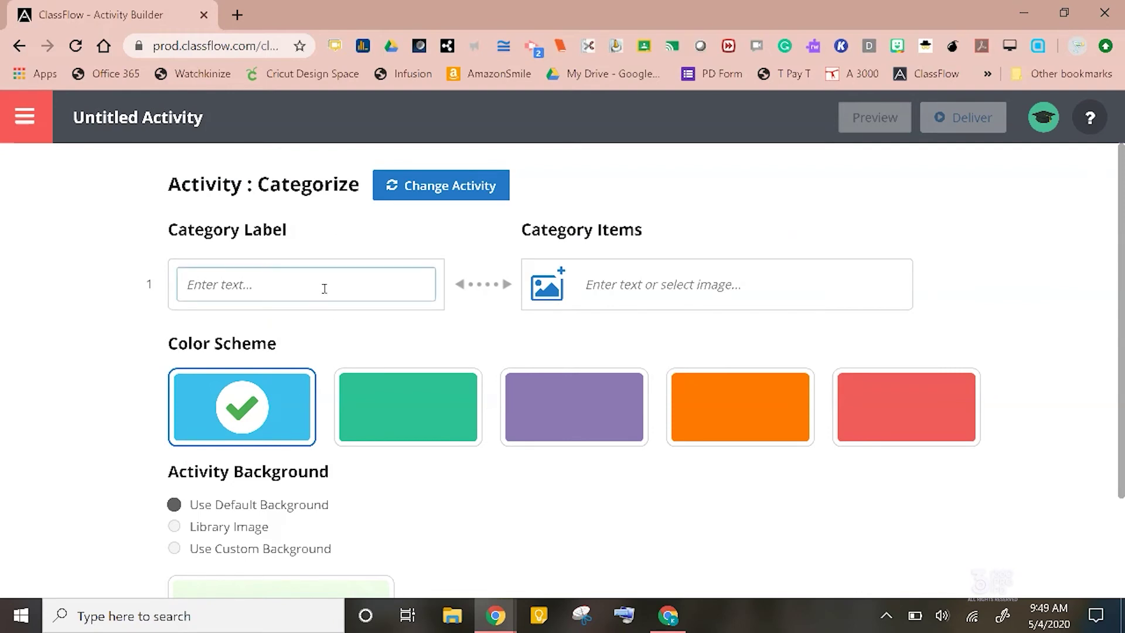
text(Adjectives)
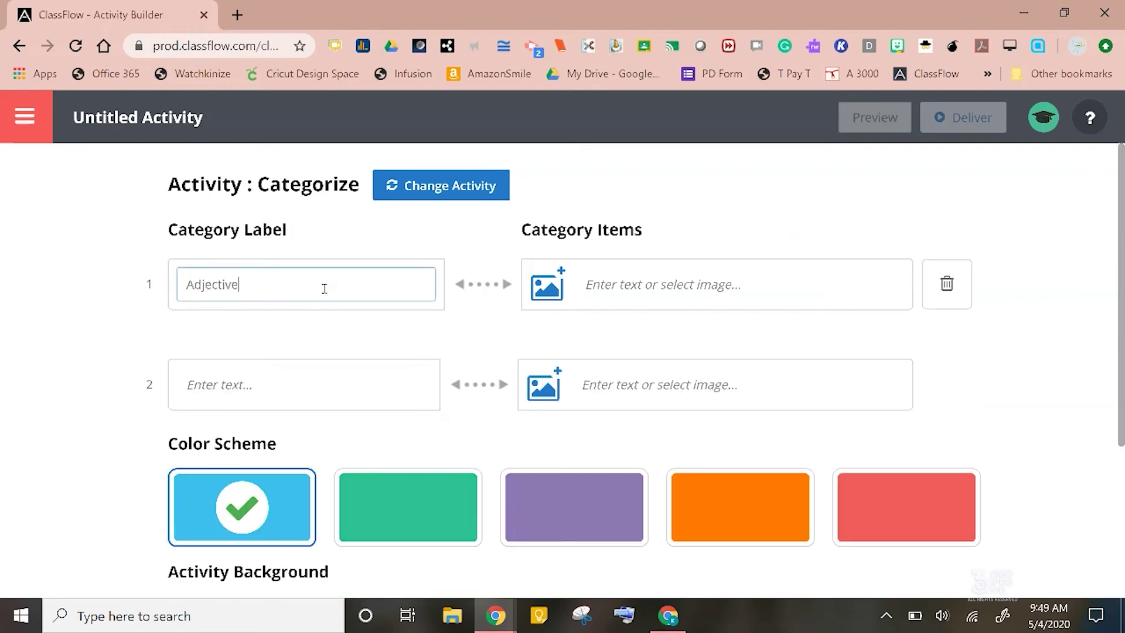
key(Tab)
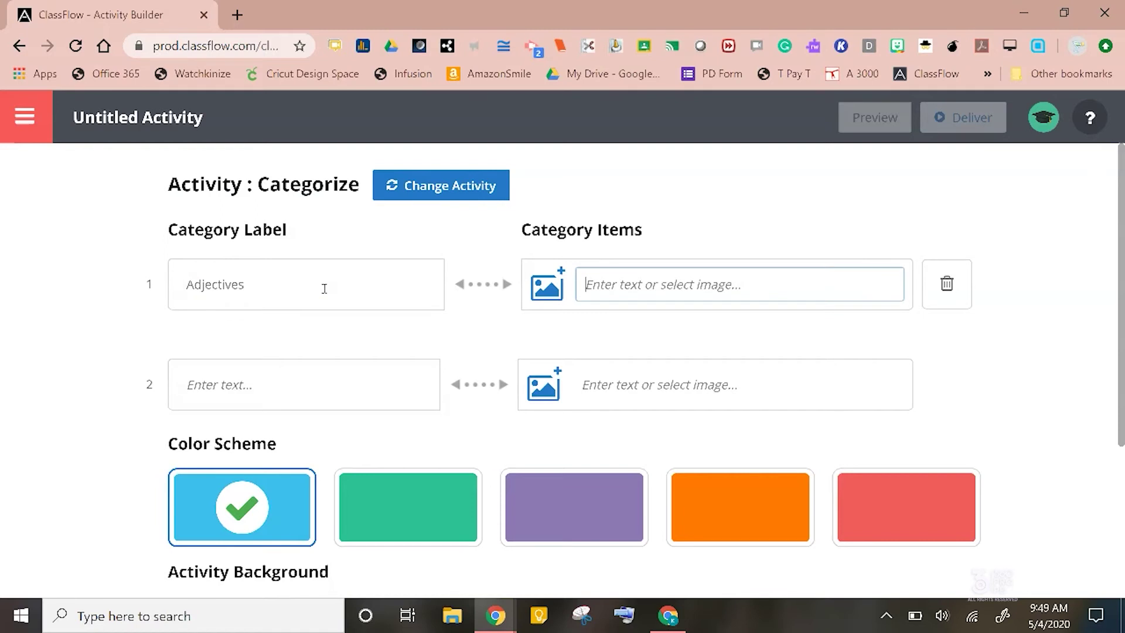
text(big)
key(Return)
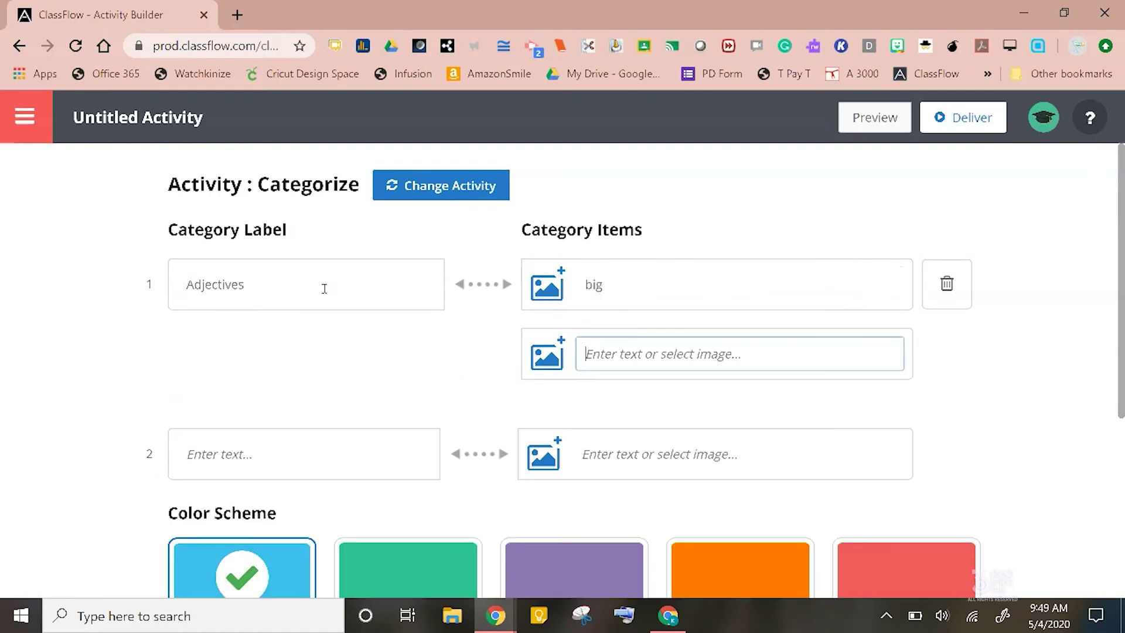
text(shiny)
key(Return)
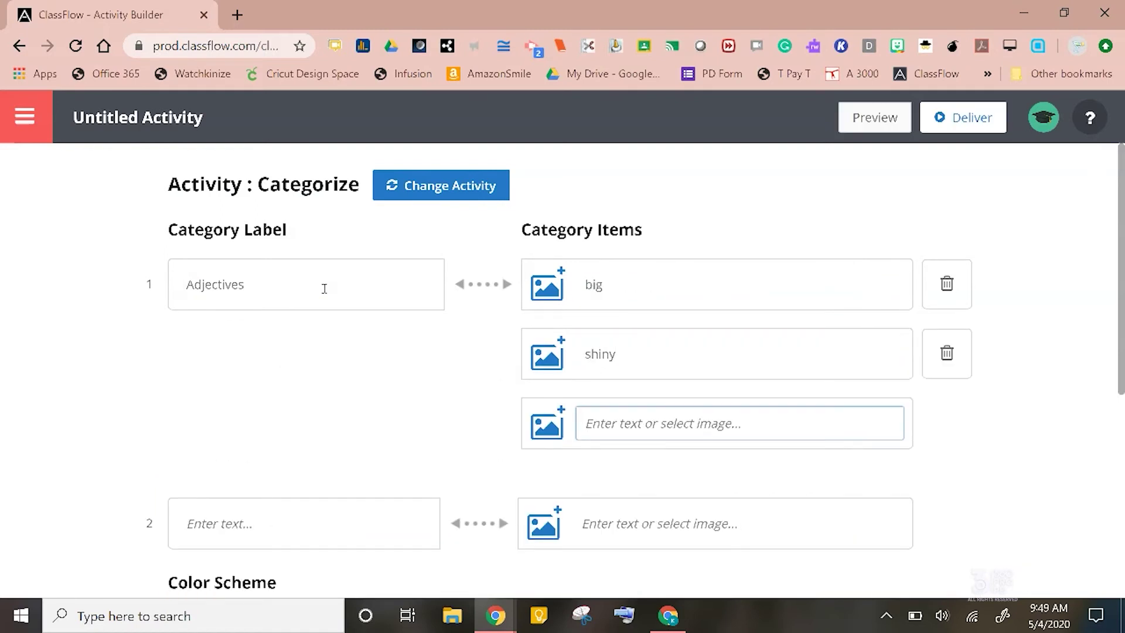
text(yellow)
scroll(82, 357, down, 5)
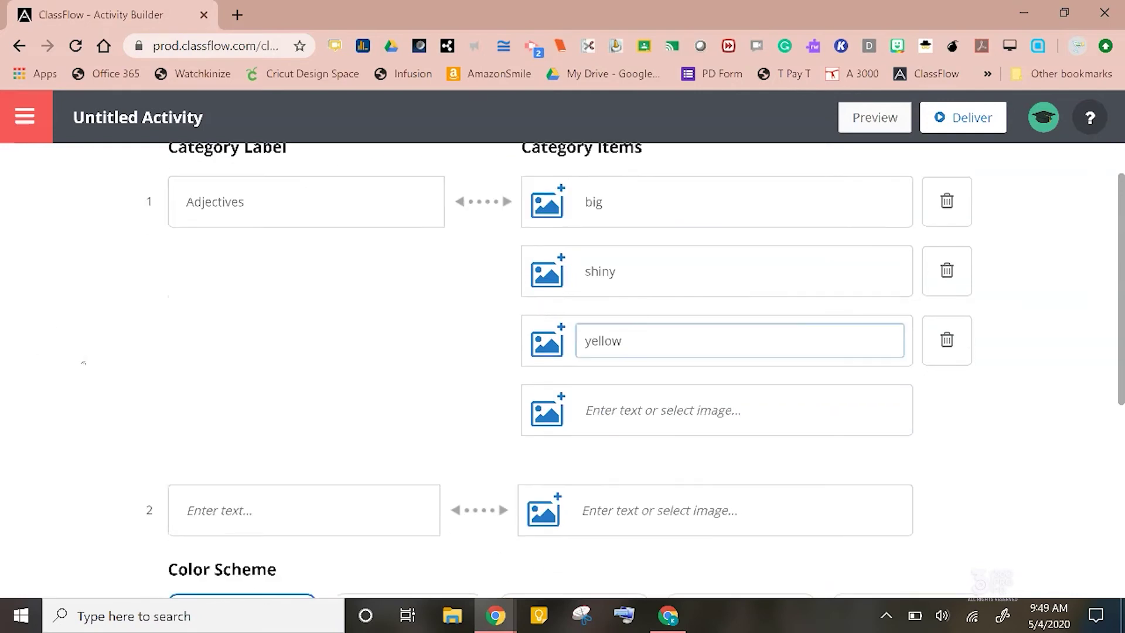
Create the Adverbs category with the items quietly, carefully and tomorrow
click(280, 306)
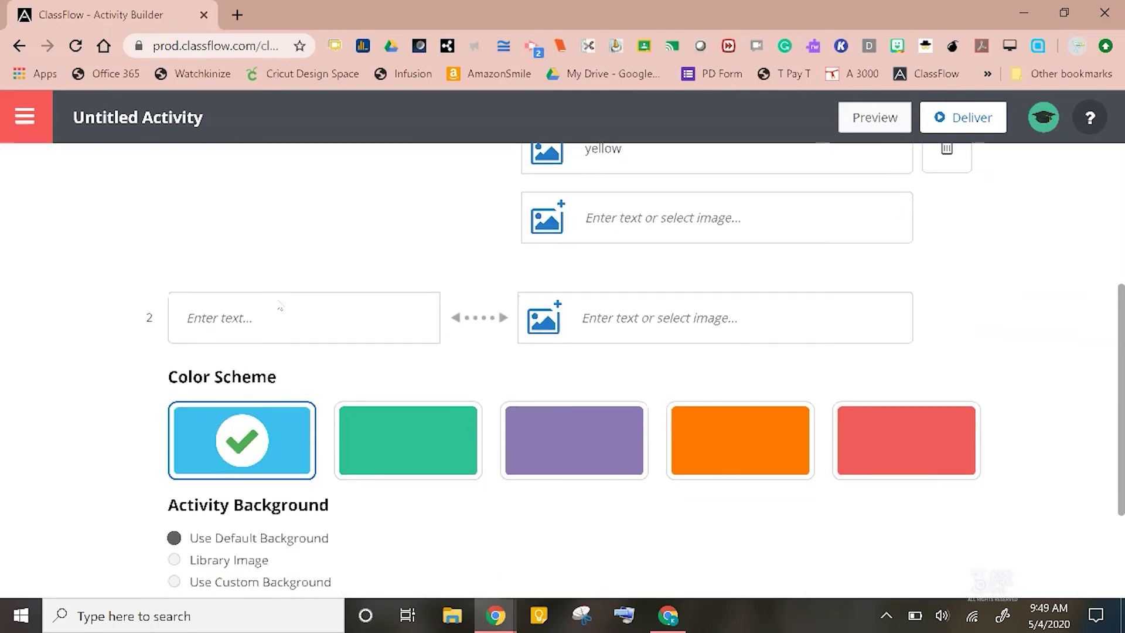
text(Adverbs)
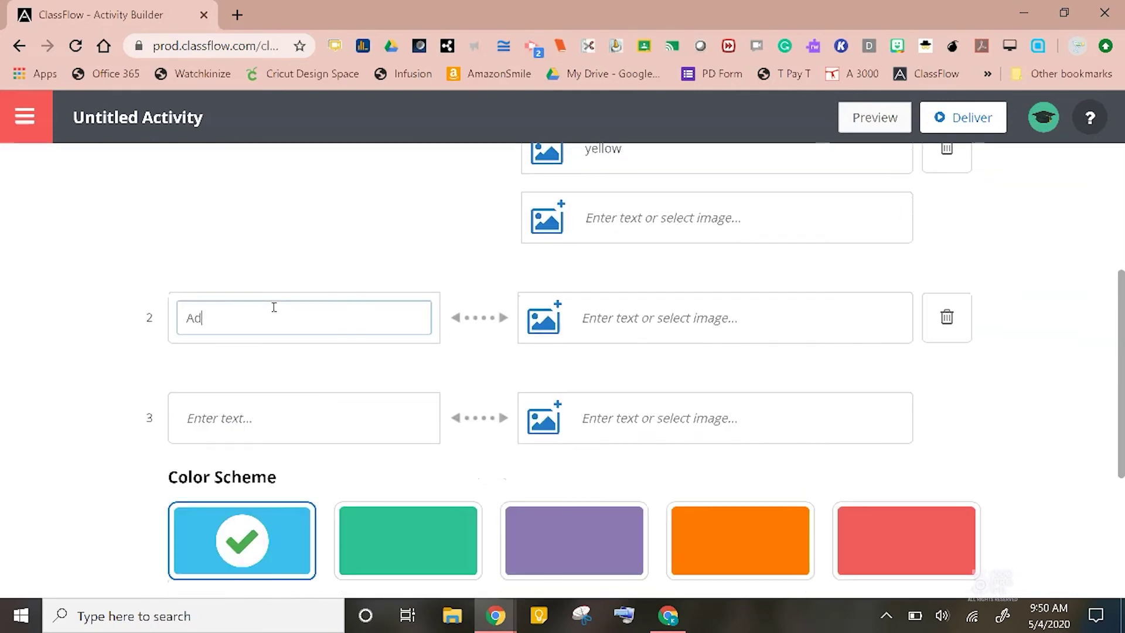
click(623, 335)
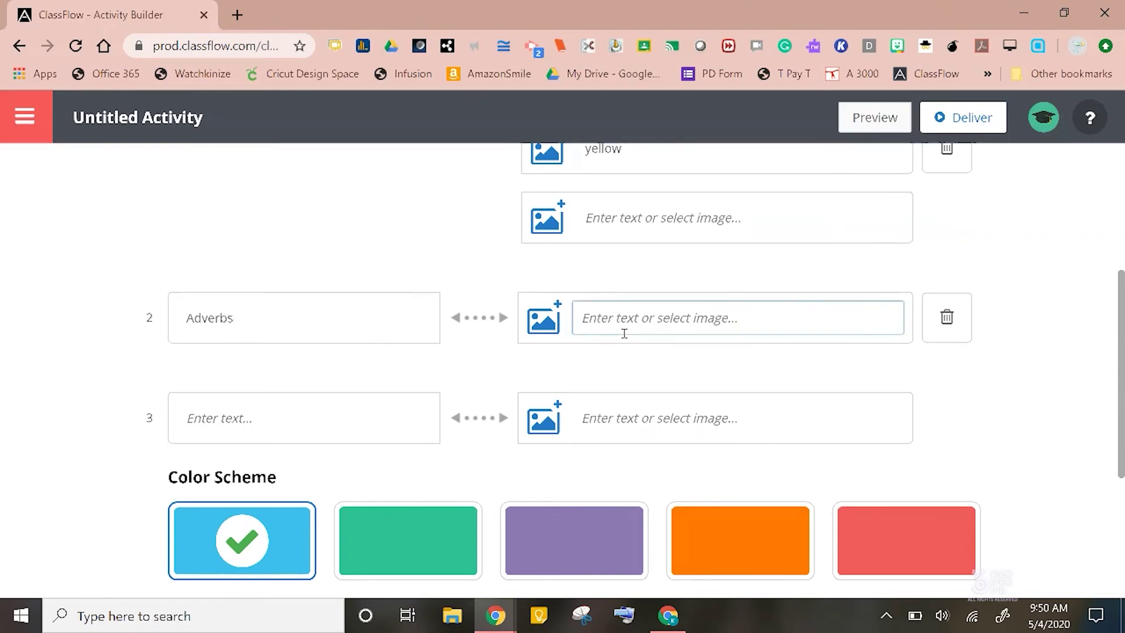
text(quietly)
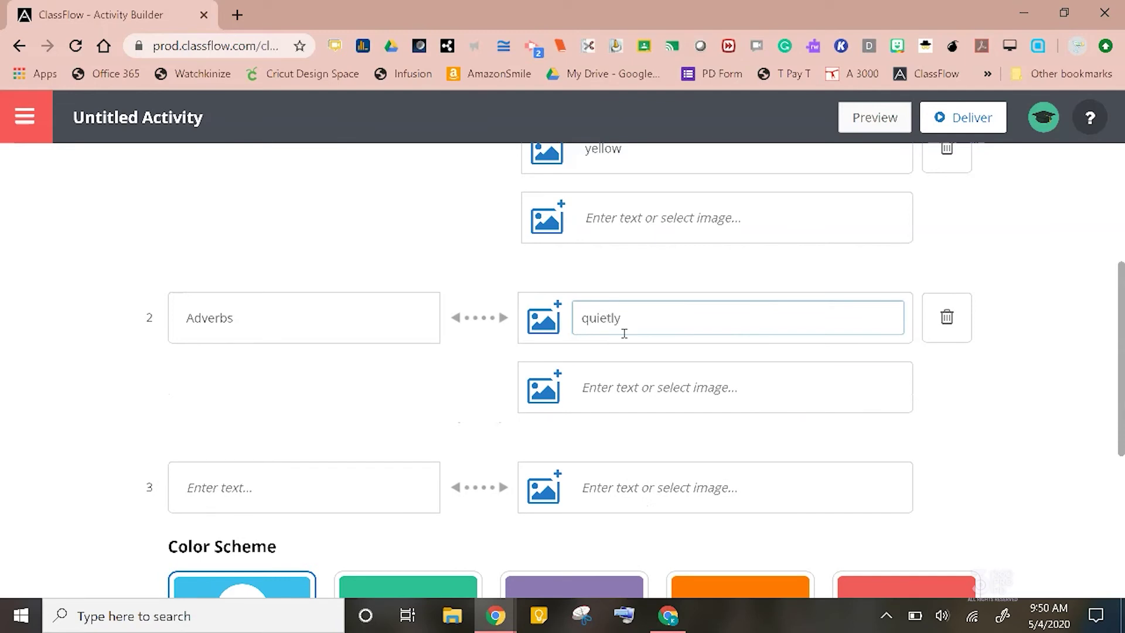
key(Tab)
text(carefully)
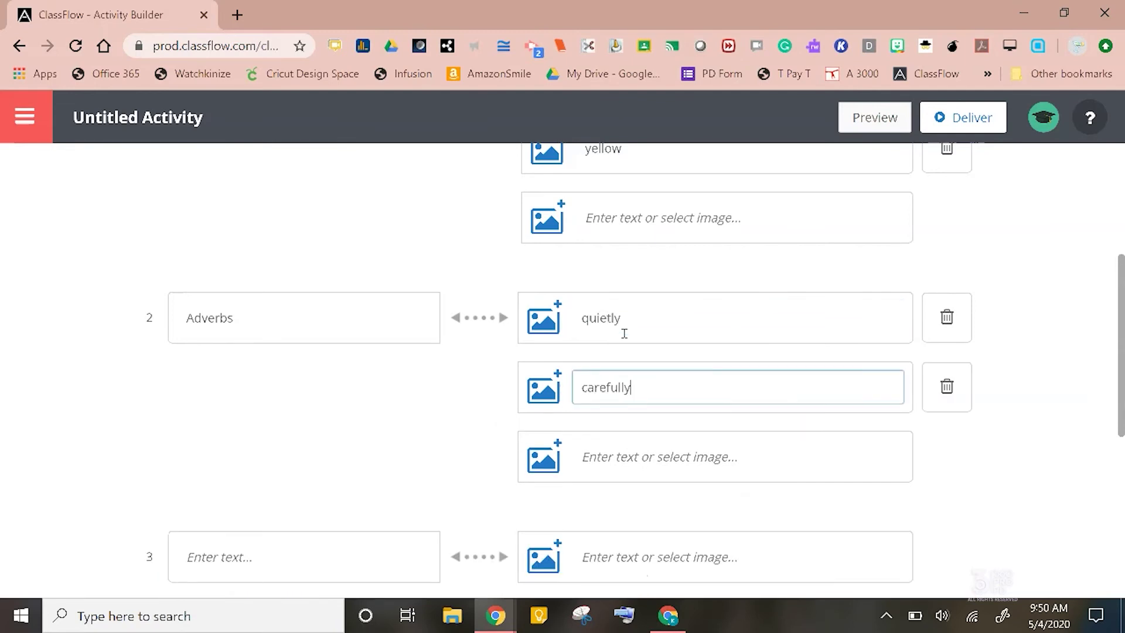
key(Tab)
text(tomorrow)
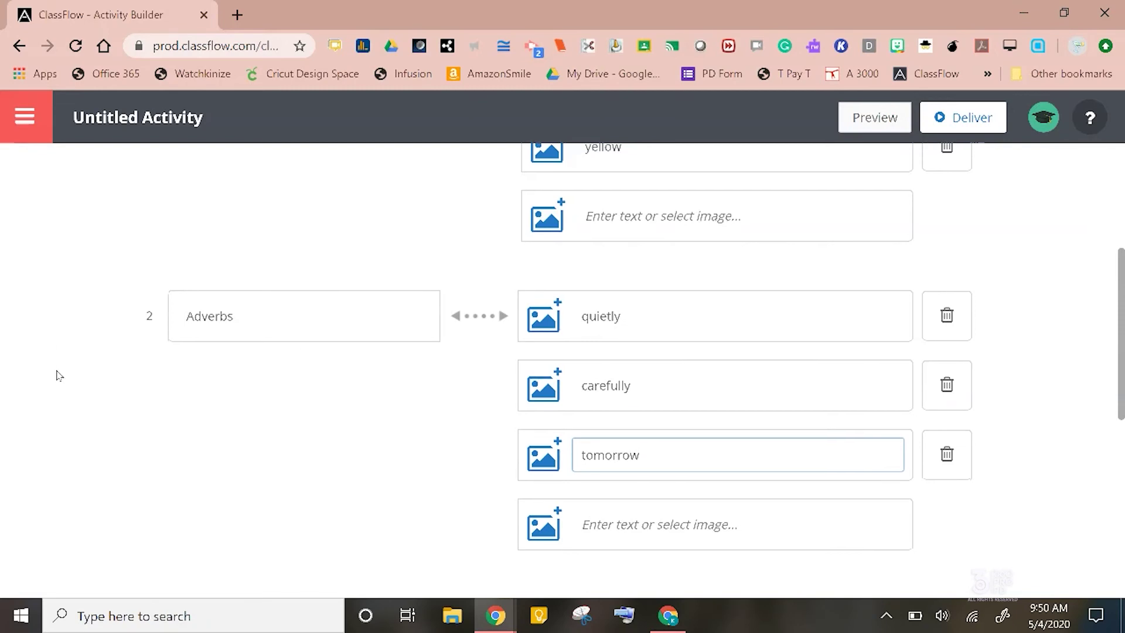
scroll(59, 375, down, 7)
Set the activity background to the colourful candies photo from the image library
scroll(59, 375, down, 1)
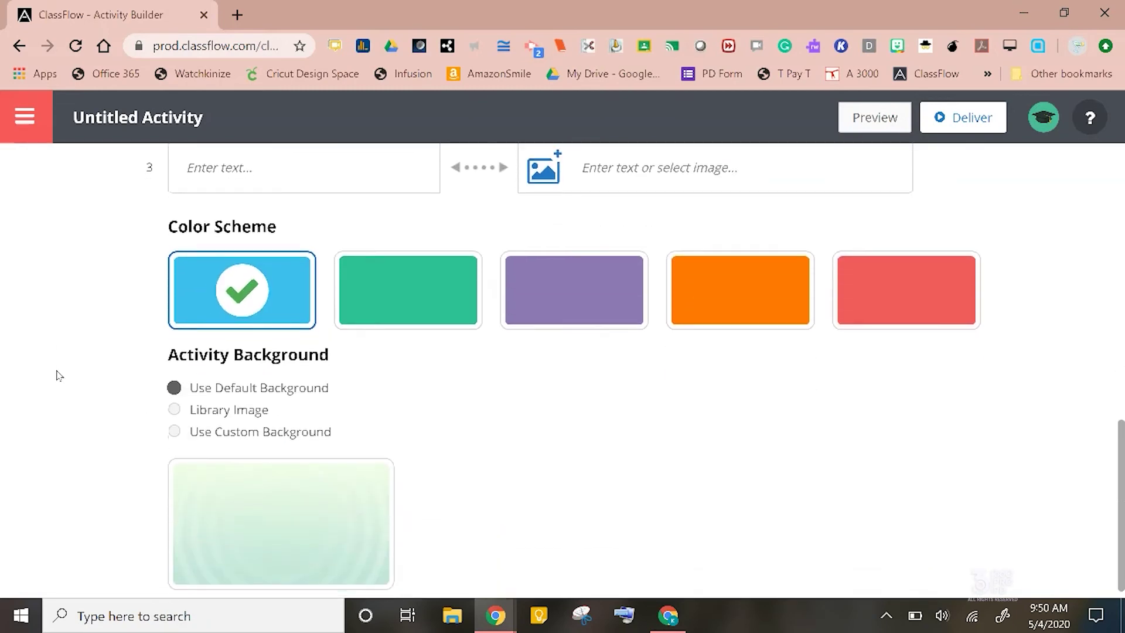
click(174, 400)
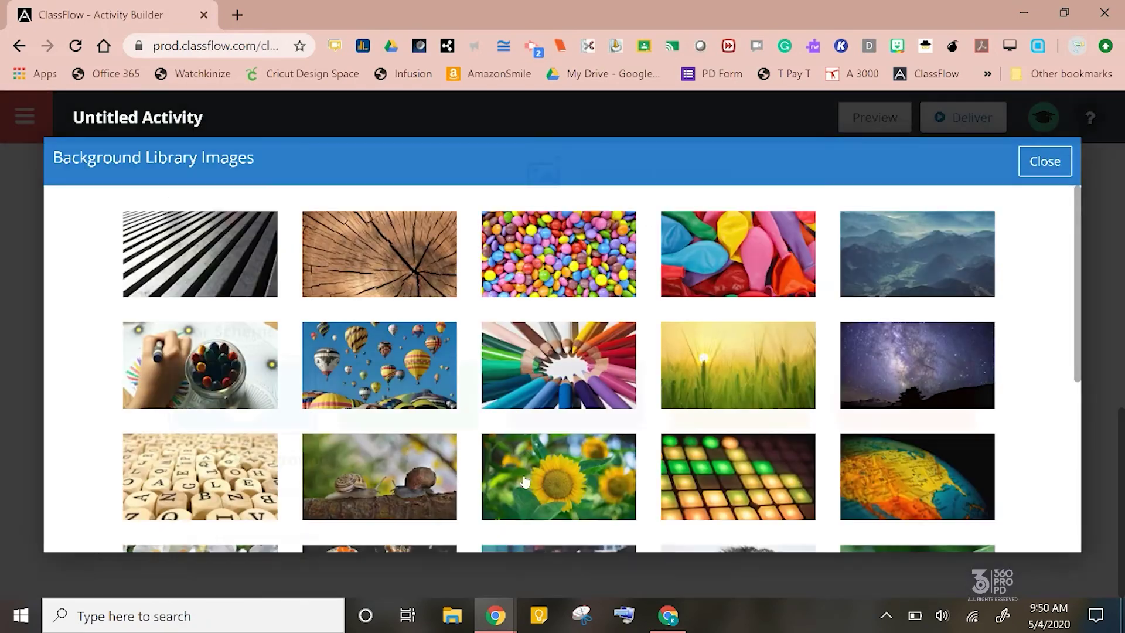
click(566, 268)
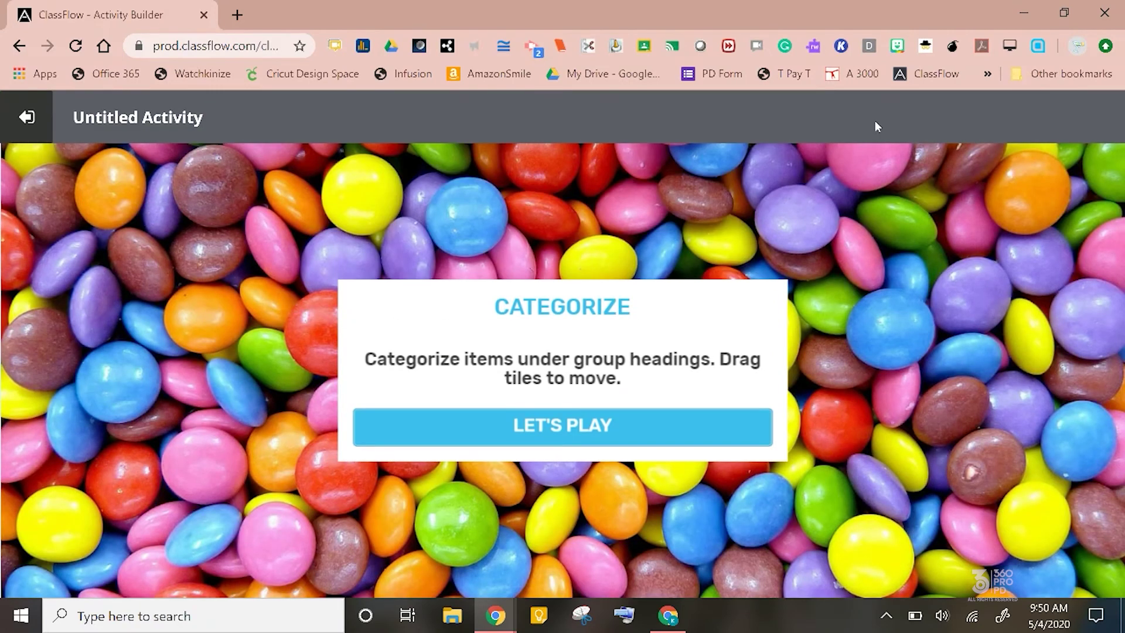
Play the preview, sort 'tomorrow' into Adverbs after trying Adjectives, then exit to the editor
click(563, 426)
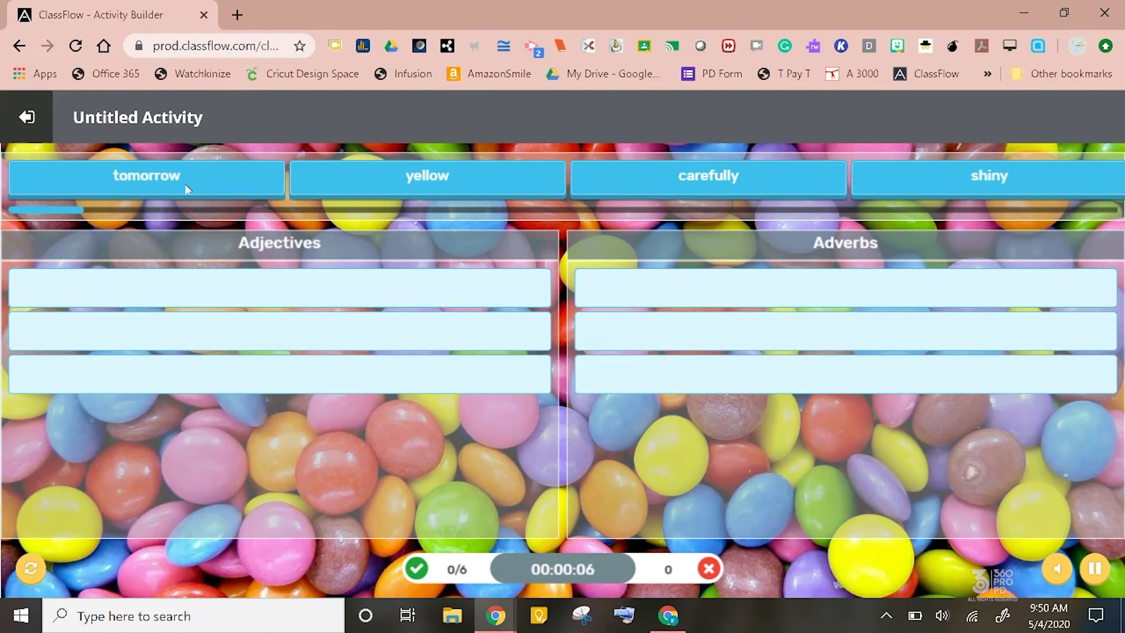
drag(186, 185, 276, 298)
drag(146, 183, 840, 286)
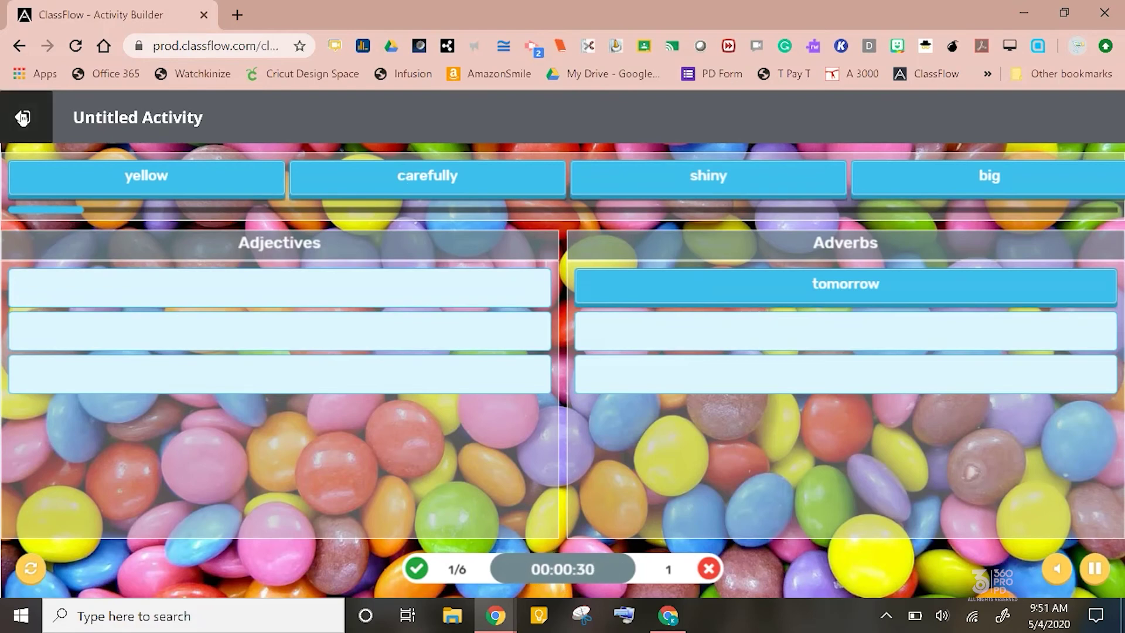
click(22, 118)
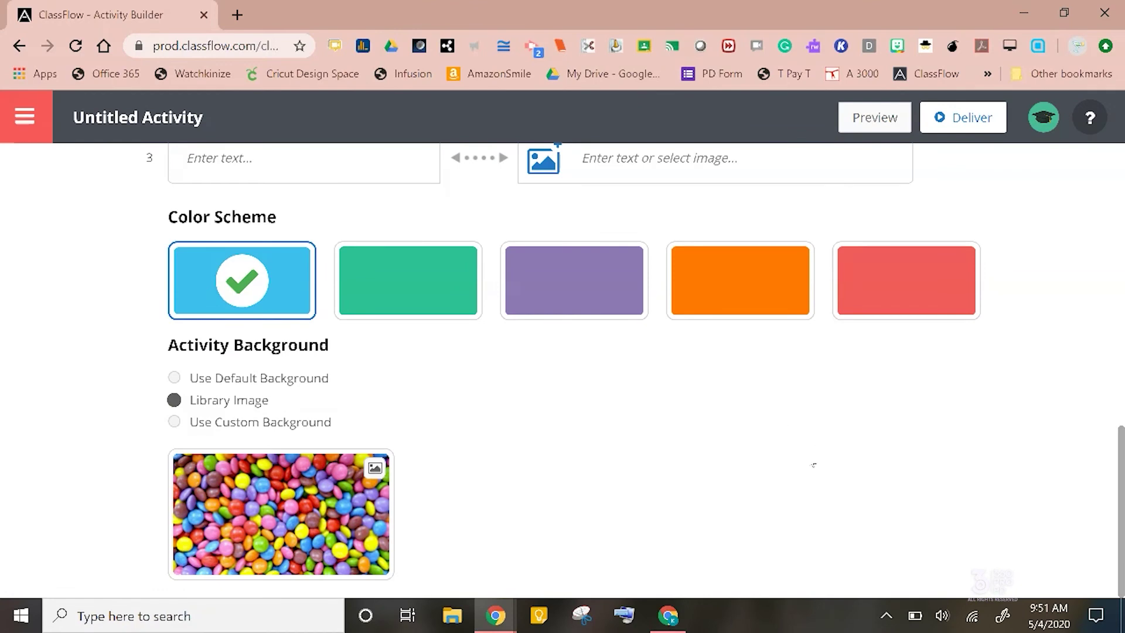
Deliver the finished Categorize activity, leaving the builder for the Lesson Marketplace
click(965, 119)
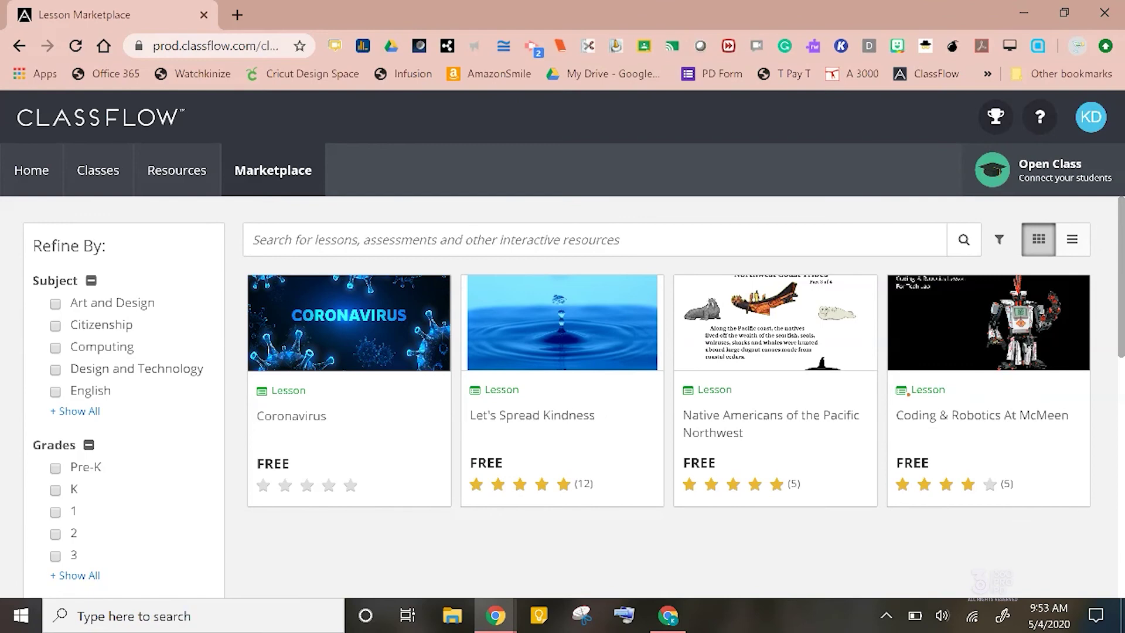
Browse the Marketplace listings to reach the 'States of Matter: Basics' simulation page
scroll(557, 390, down, 3)
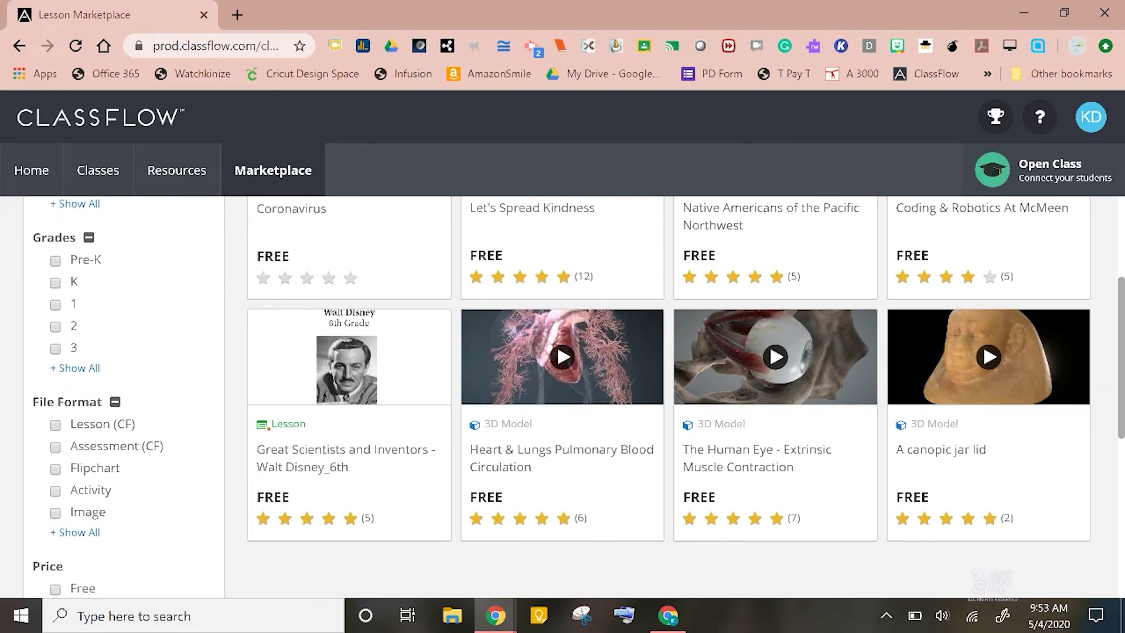
scroll(563, 396, up, 1)
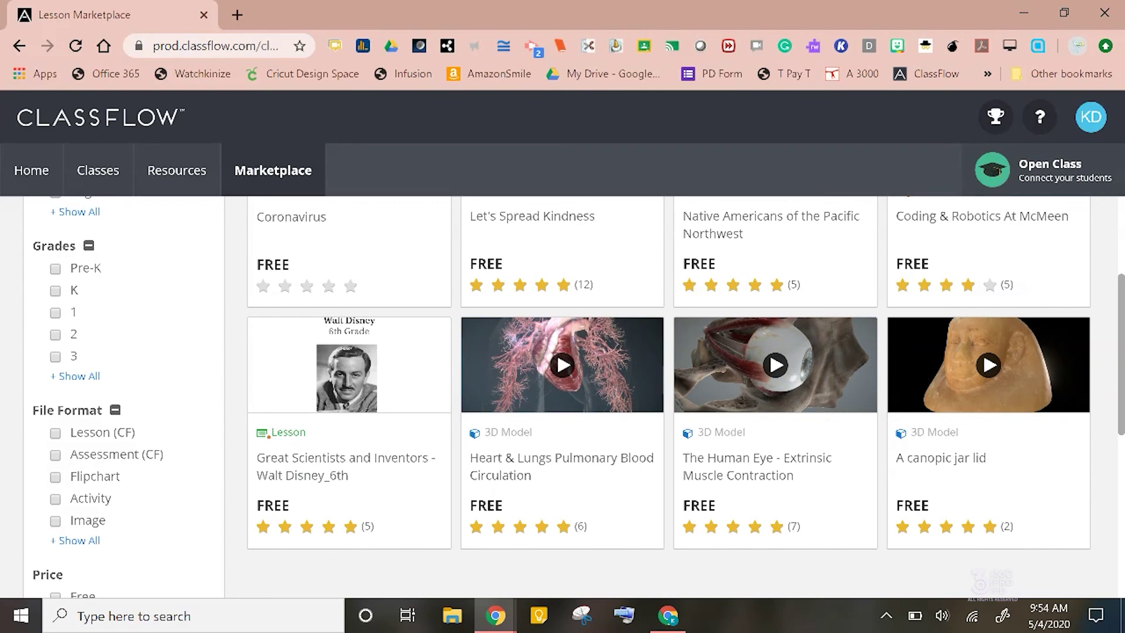
scroll(563, 396, down, 4)
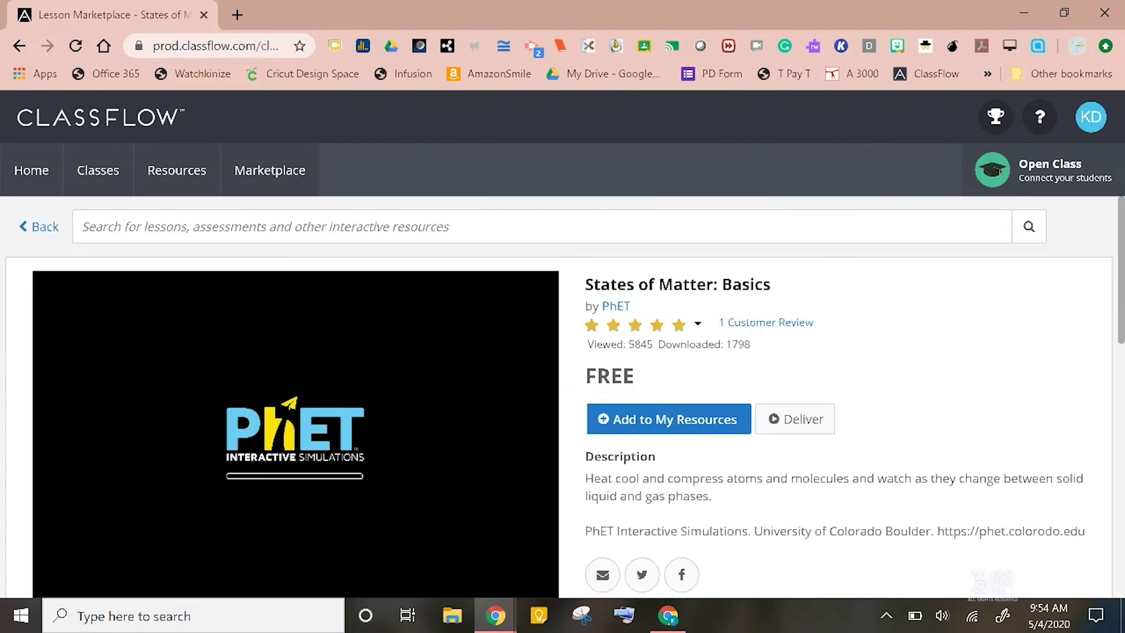
Show the list of classes to deliver the States of Matter simulation to
scroll(562, 398, down, 1)
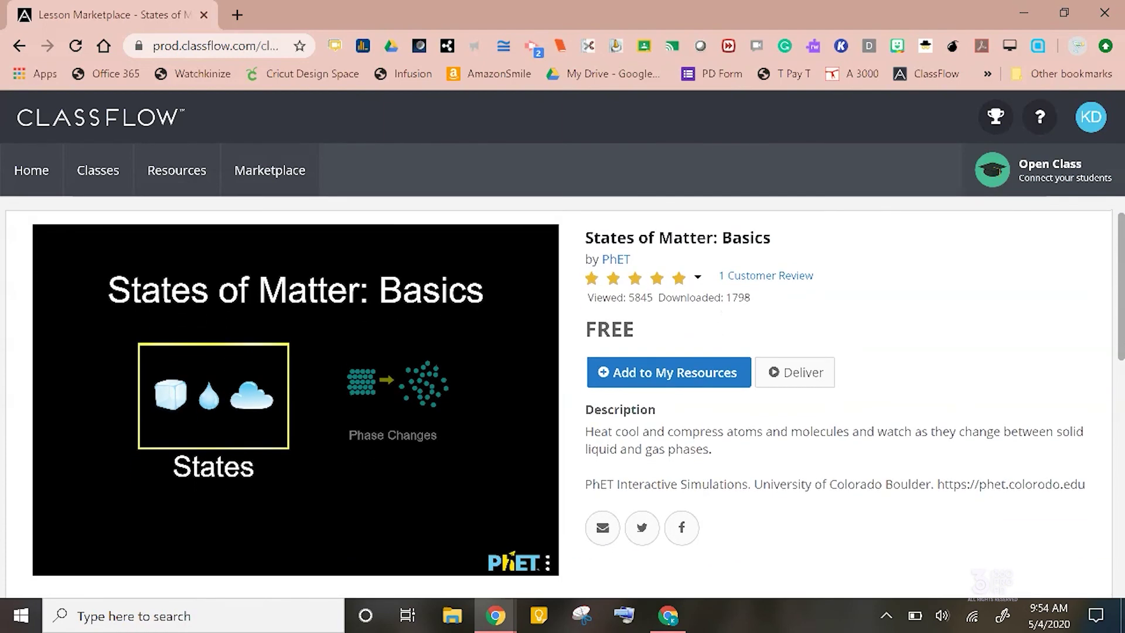
click(795, 372)
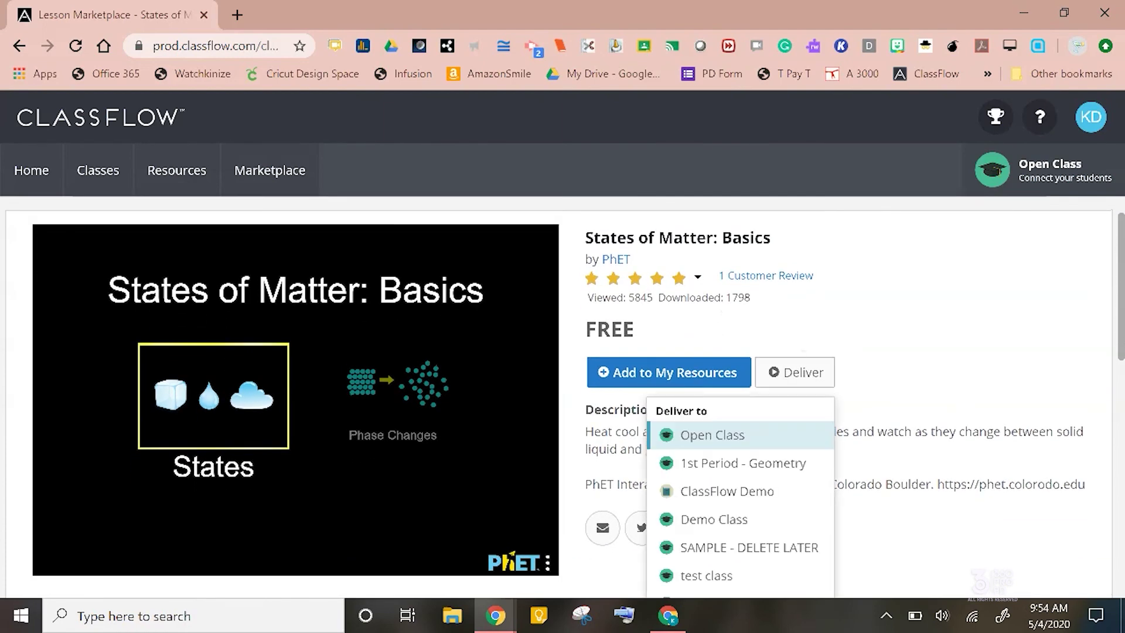